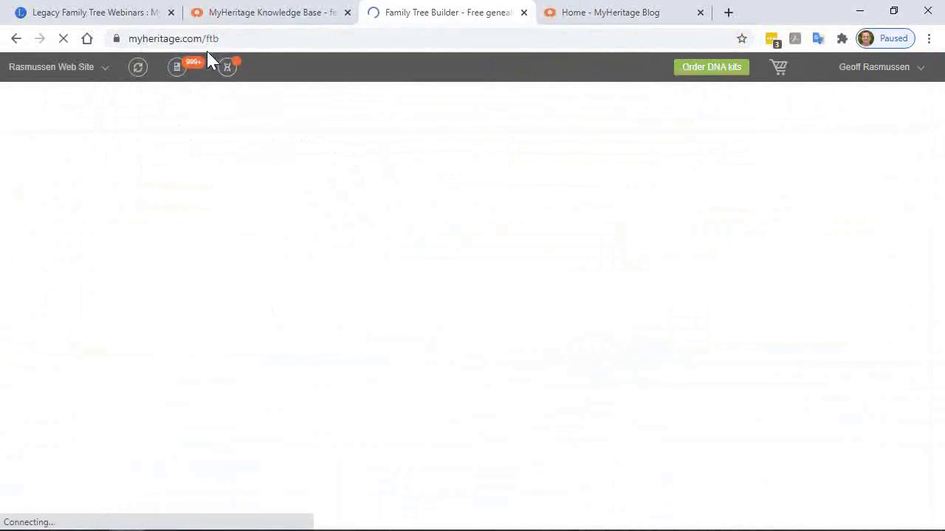
# Switch to the MyHeritage Knowledge Base window, highlight the Price list footer link and bring up the Subscription pricing page.
pyautogui.click(283, 36)
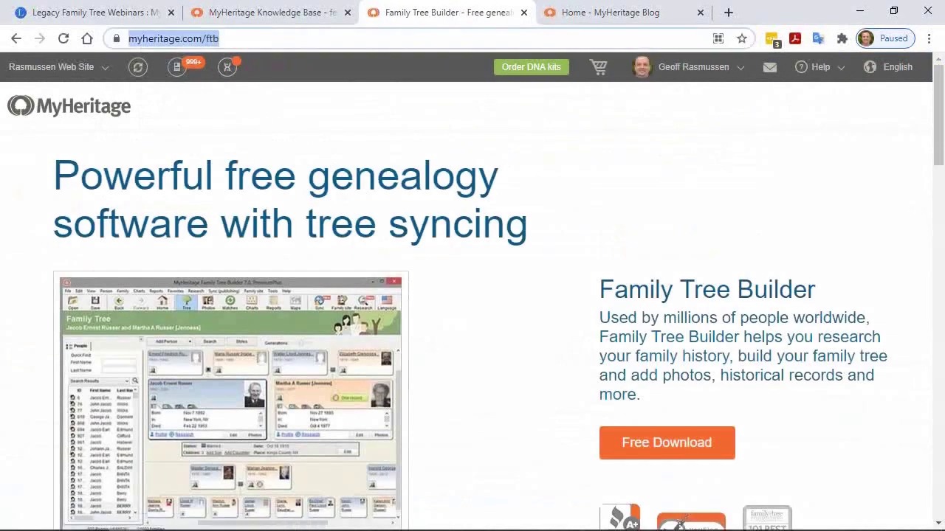
pyautogui.hotkey('alt', 'Tab')
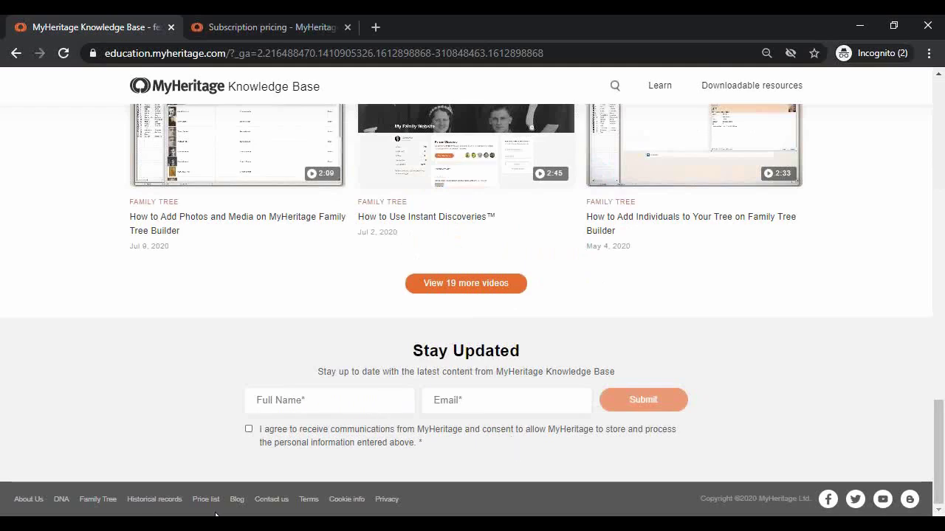
pyautogui.scroll(4, 559, 288)
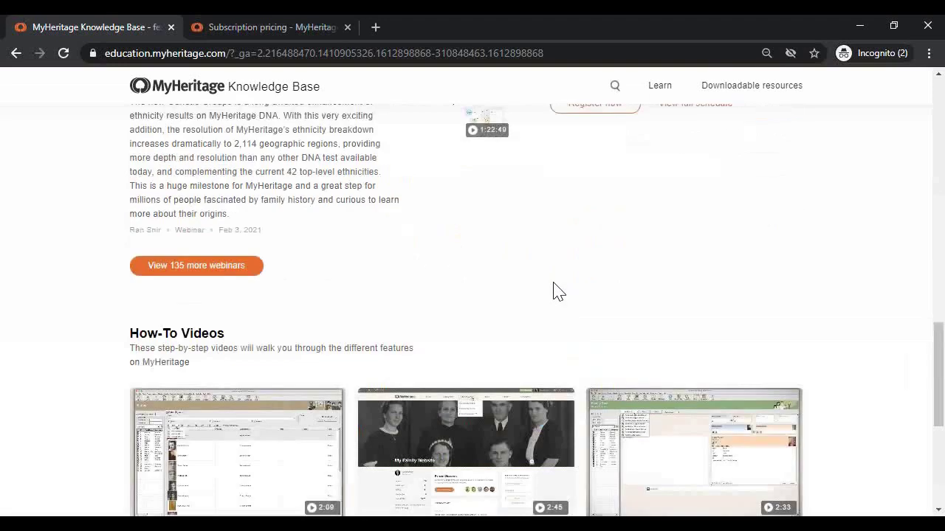
pyautogui.scroll(-10, 556, 295)
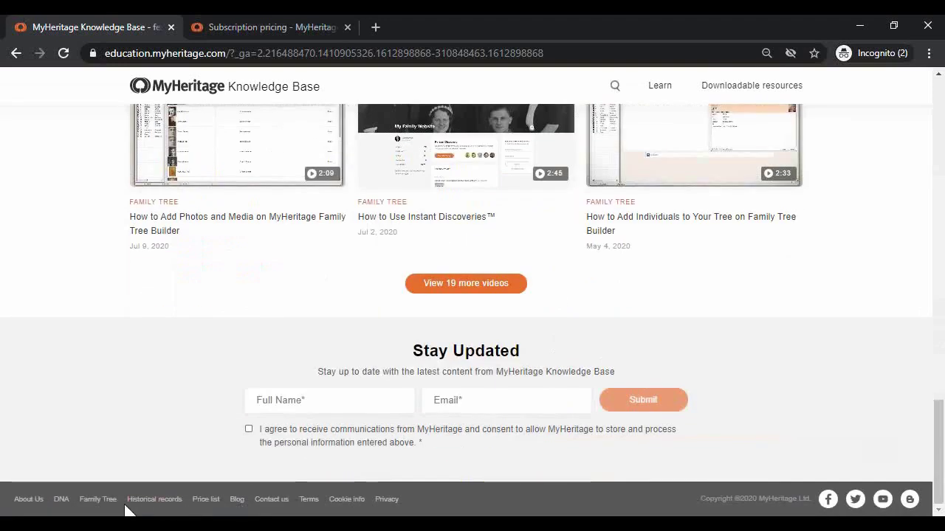
pyautogui.moveTo(190, 509); pyautogui.dragTo(228, 509)
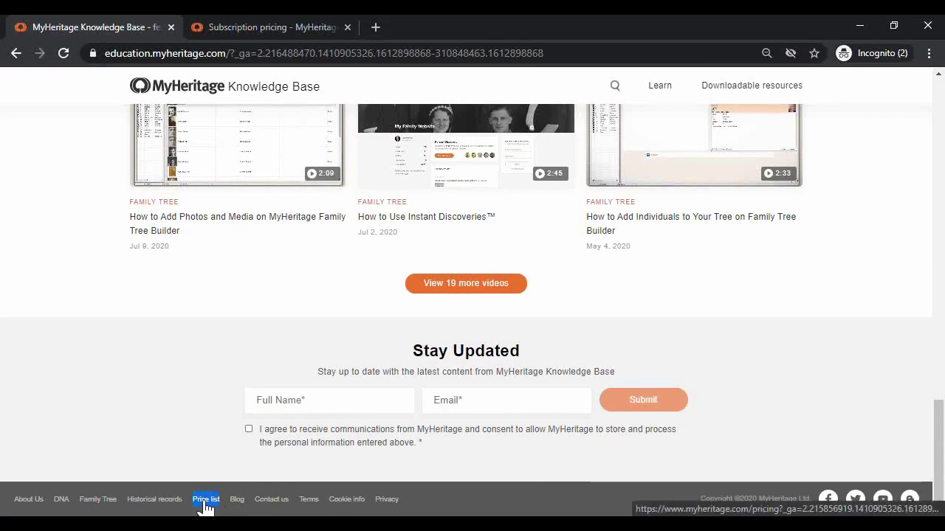
pyautogui.click(254, 27)
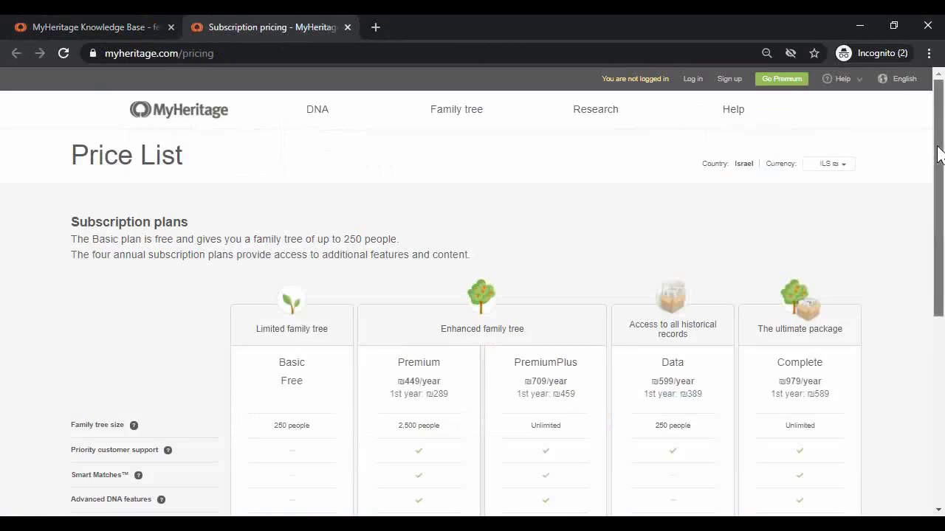
# Display the Price List in USD and review the subscription plan comparison table.
pyautogui.moveTo(937, 155); pyautogui.dragTo(940, 176)
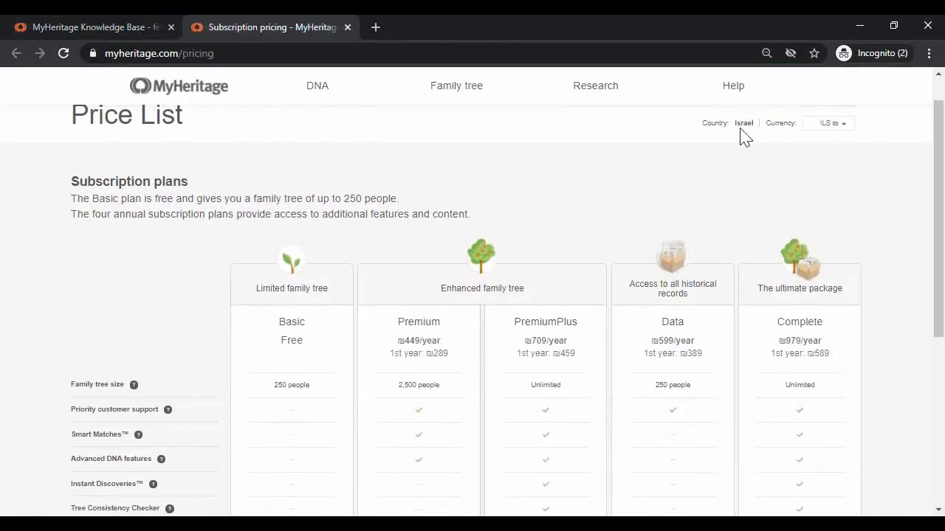
pyautogui.click(838, 124)
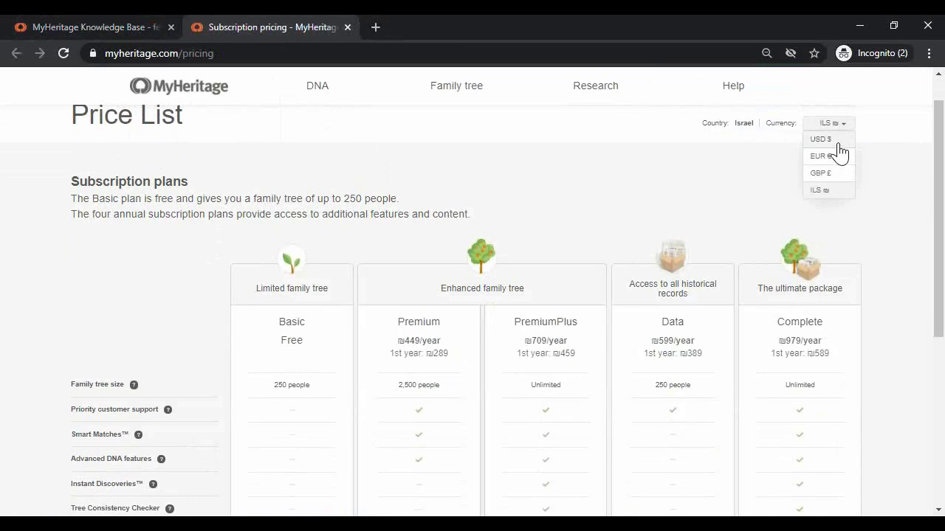
pyautogui.click(838, 141)
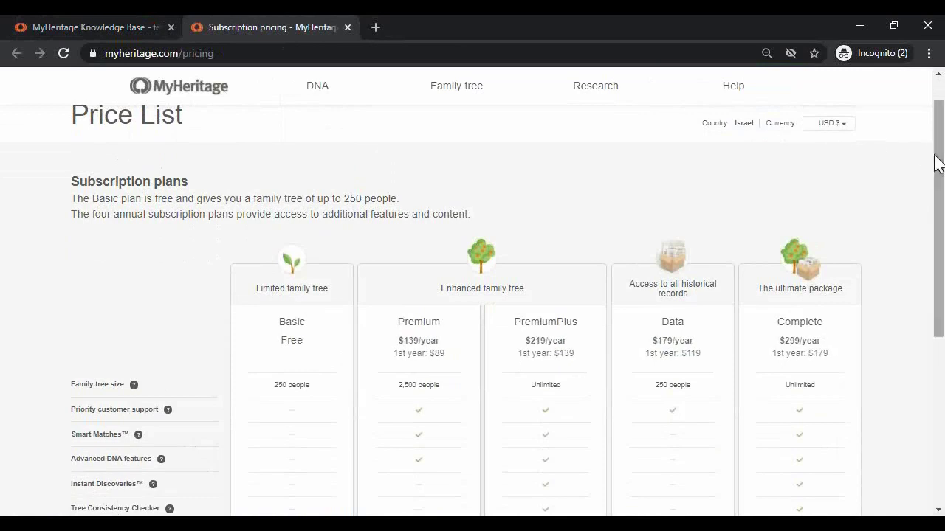
pyautogui.moveTo(942, 156); pyautogui.dragTo(939, 229)
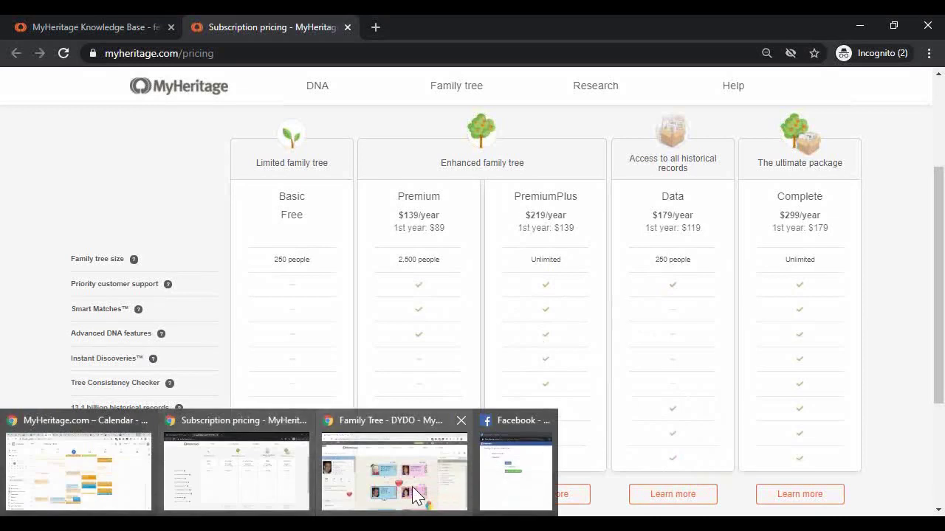
# Switch to the DYDO family tree window and open the page for searching all historical records.
pyautogui.click(416, 494)
pyautogui.click(761, 118)
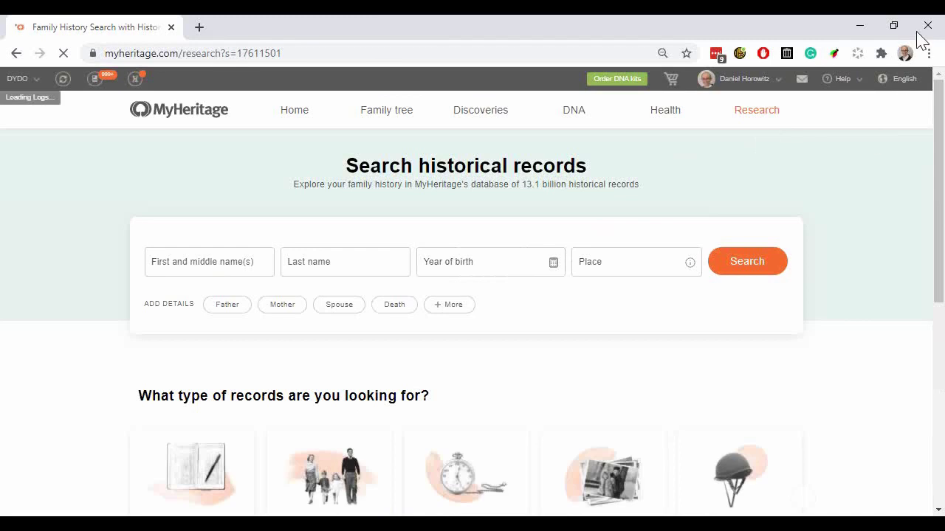
pyautogui.click(928, 53)
pyautogui.click(656, 162)
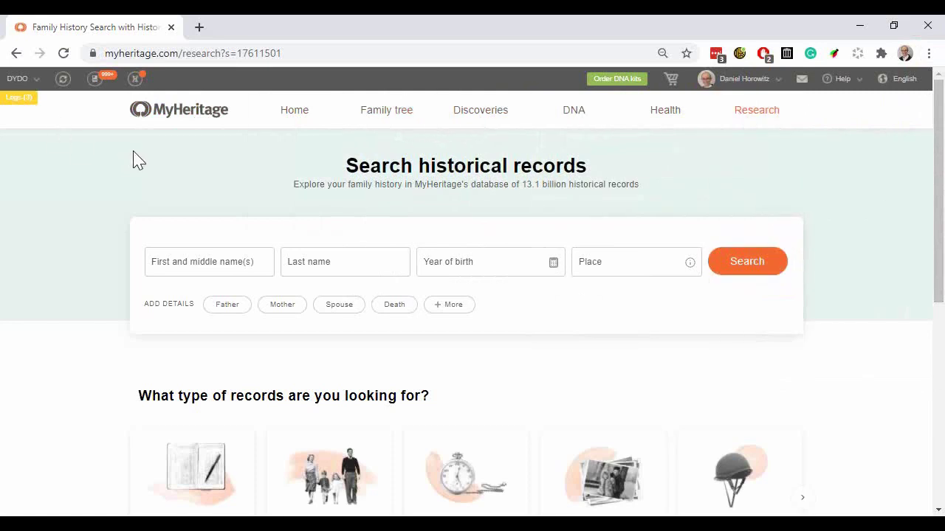
pyautogui.moveTo(386, 126)
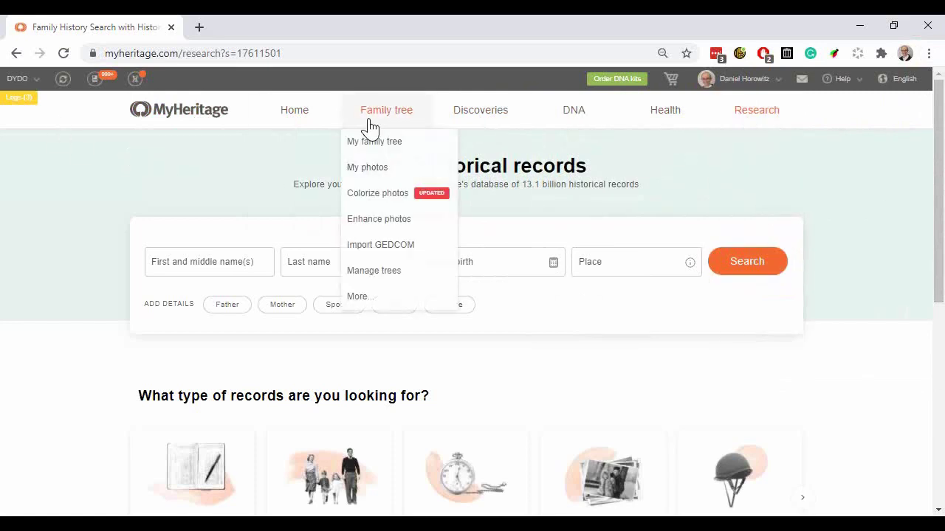
pyautogui.moveTo(460, 116)
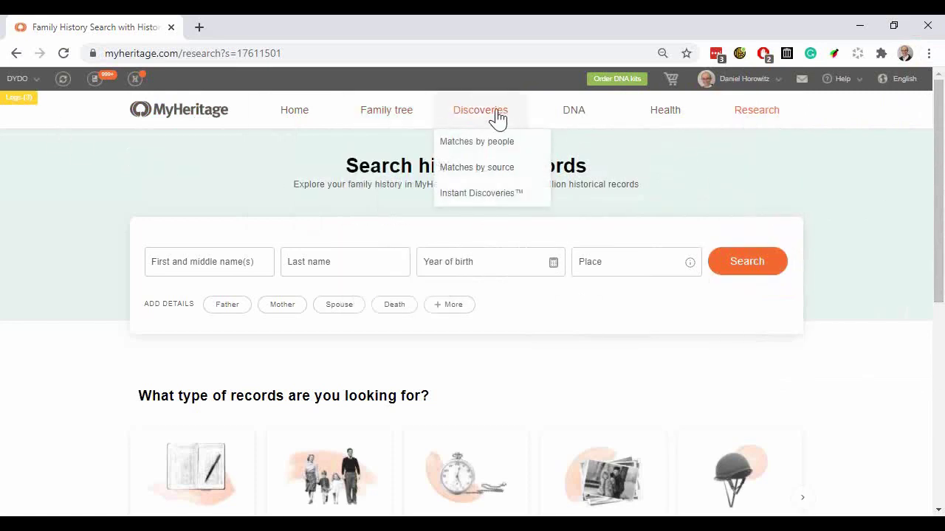
pyautogui.moveTo(650, 116)
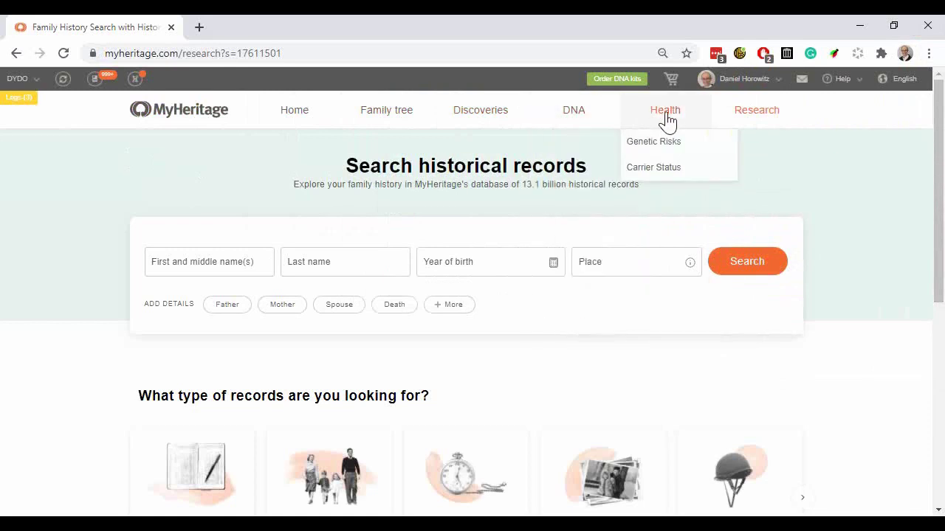
pyautogui.moveTo(729, 109)
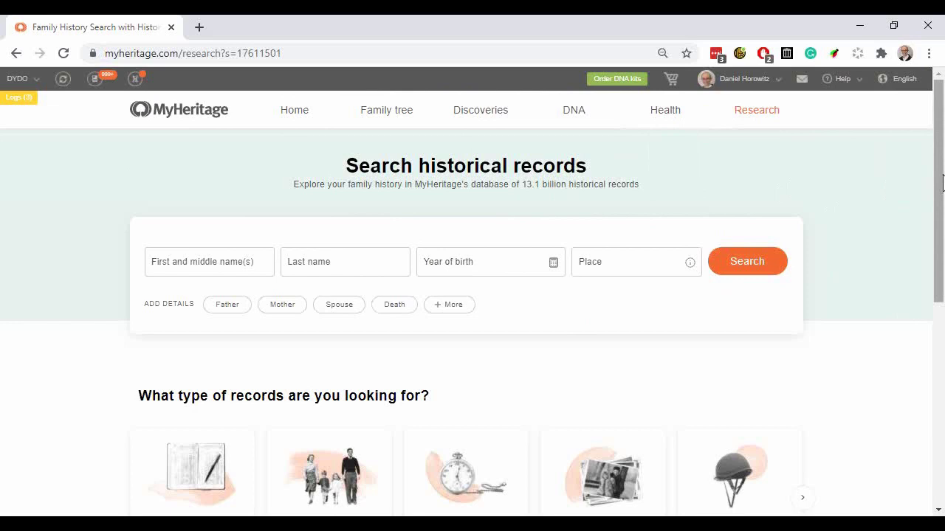
pyautogui.moveTo(941, 180); pyautogui.dragTo(943, 212)
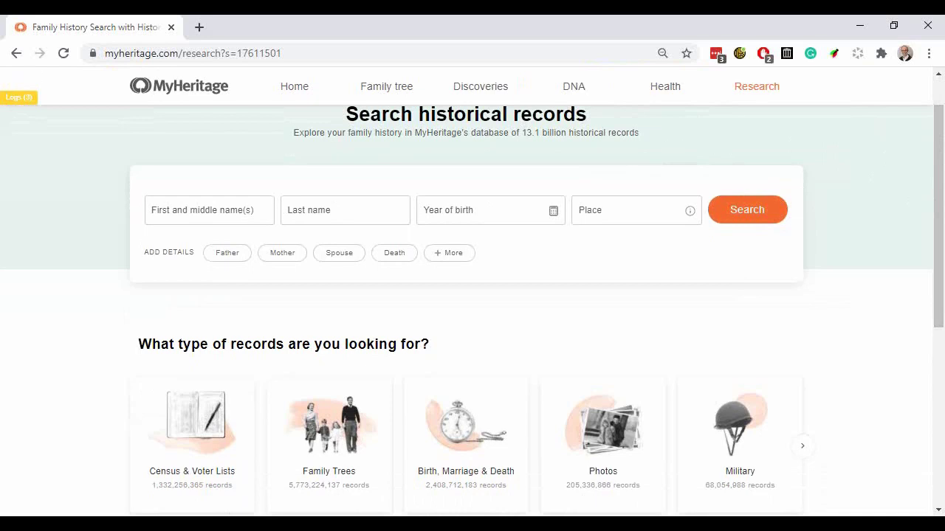
pyautogui.scroll(1, 896, 358)
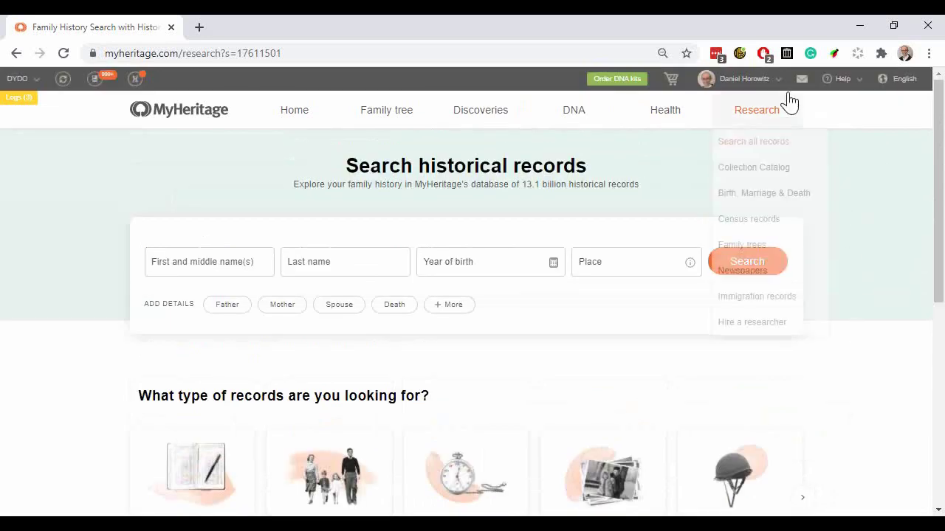
# Open the account's purchases and look through the site subscriptions and the data subscriptions, ending on the site subscriptions.
pyautogui.moveTo(778, 89)
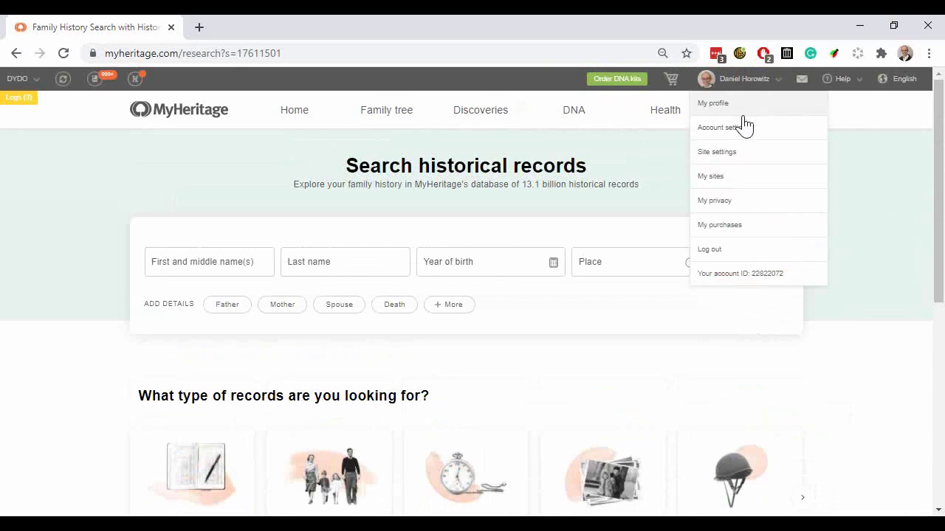
pyautogui.click(727, 232)
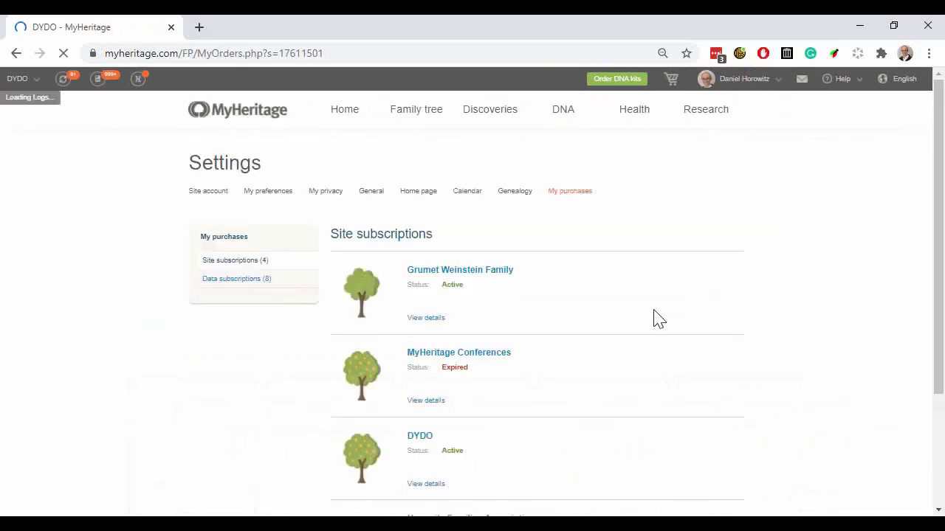
pyautogui.moveTo(940, 172); pyautogui.dragTo(937, 221)
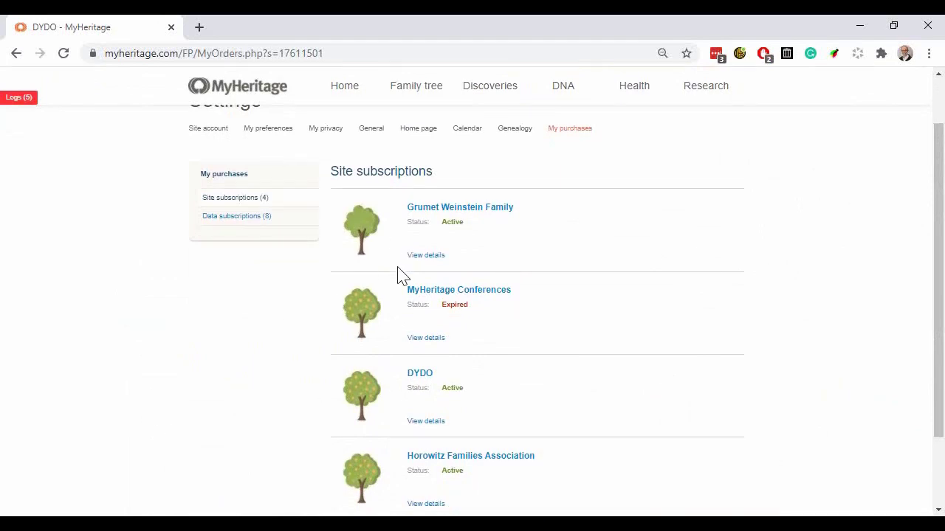
pyautogui.click(230, 217)
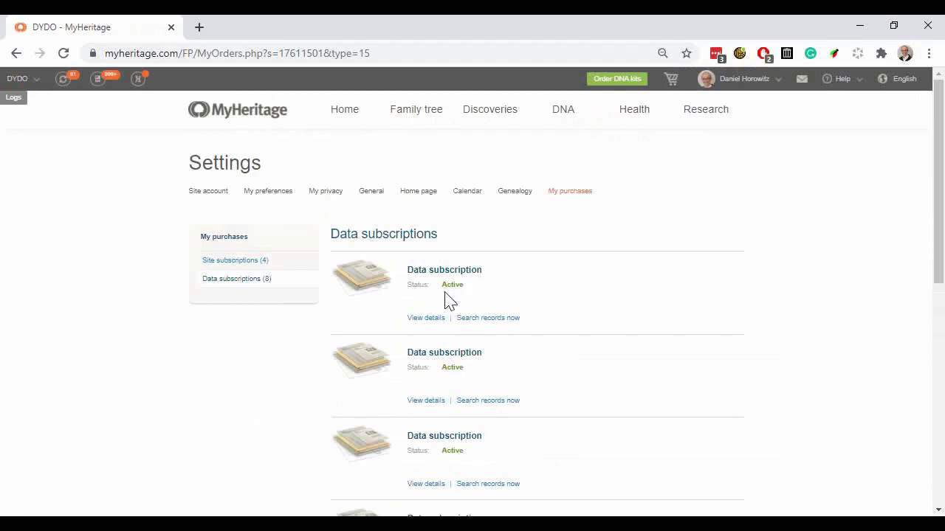
pyautogui.click(229, 270)
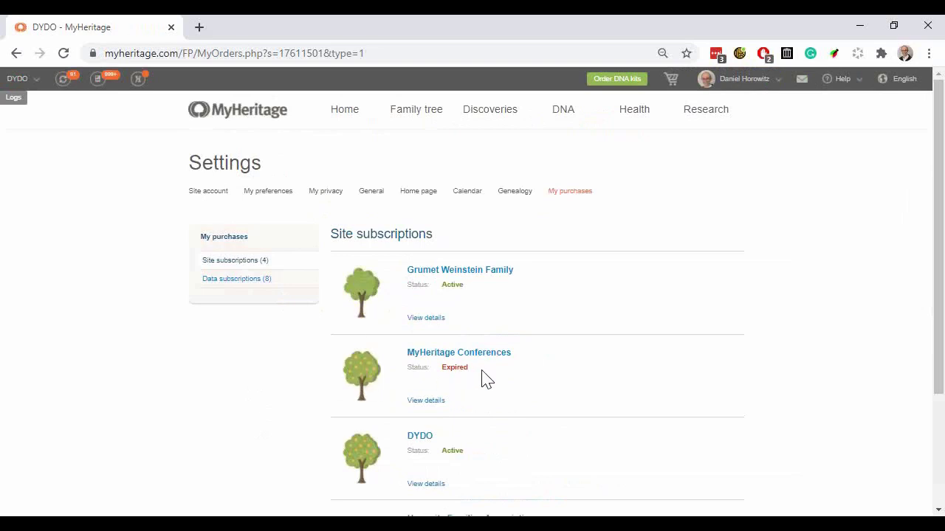
# Show the subscription details of the MyHeritage Conferences site and examine its plan and end date.
pyautogui.moveTo(477, 369); pyautogui.dragTo(445, 368)
pyautogui.click(445, 372)
pyautogui.click(431, 403)
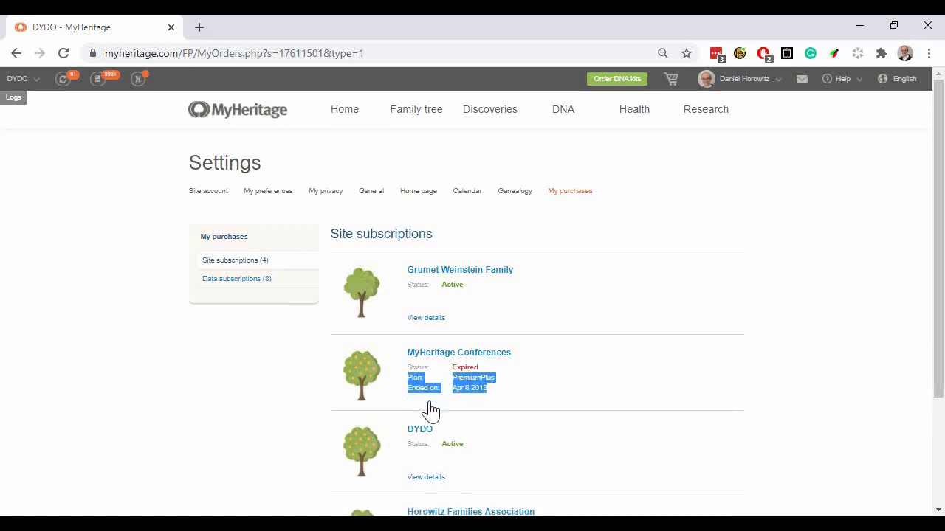
pyautogui.click(502, 400)
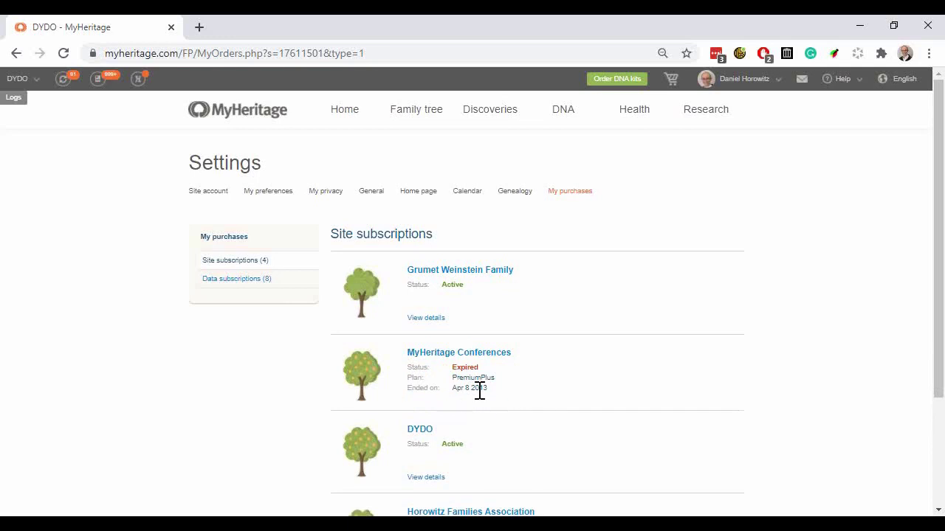
pyautogui.moveTo(481, 391); pyautogui.dragTo(472, 389)
pyautogui.click(508, 395)
# Open the MyHeritage Conferences family site, dismiss the notice about its subscription and look over the home page.
pyautogui.click(473, 362)
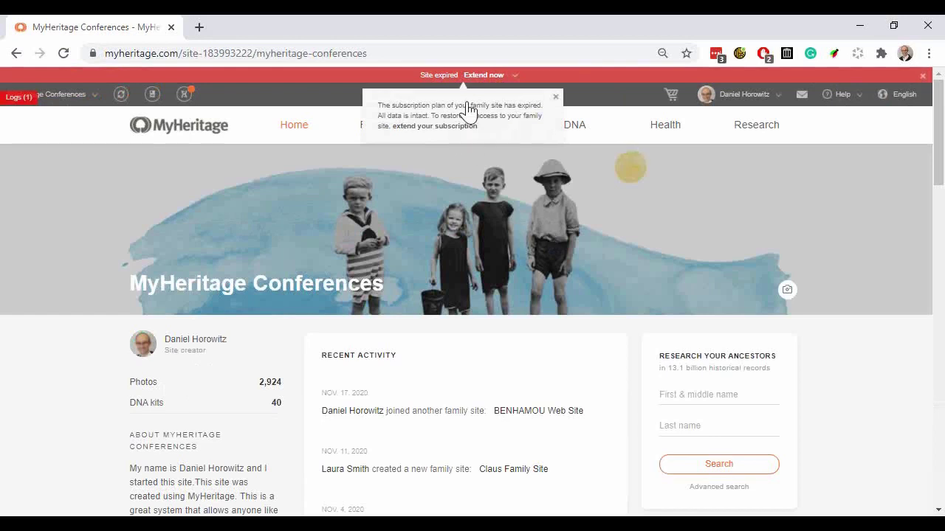
pyautogui.click(556, 98)
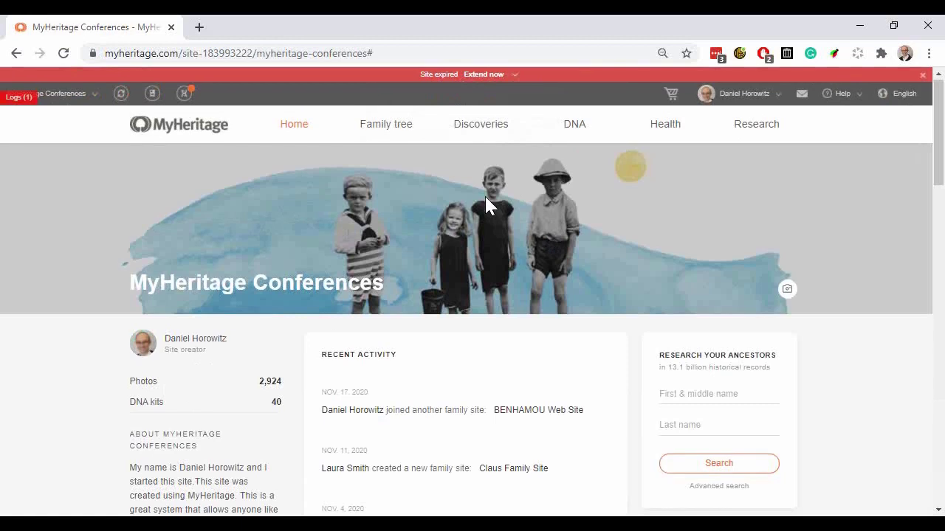
pyautogui.scroll(-2, 484, 195)
pyautogui.scroll(-1, 485, 206)
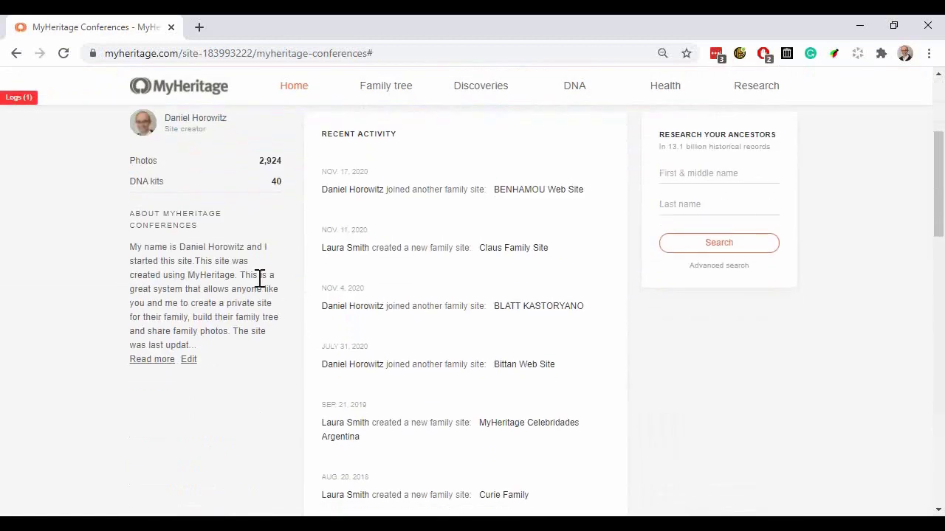
pyautogui.scroll(-2, 259, 276)
pyautogui.scroll(5, 259, 276)
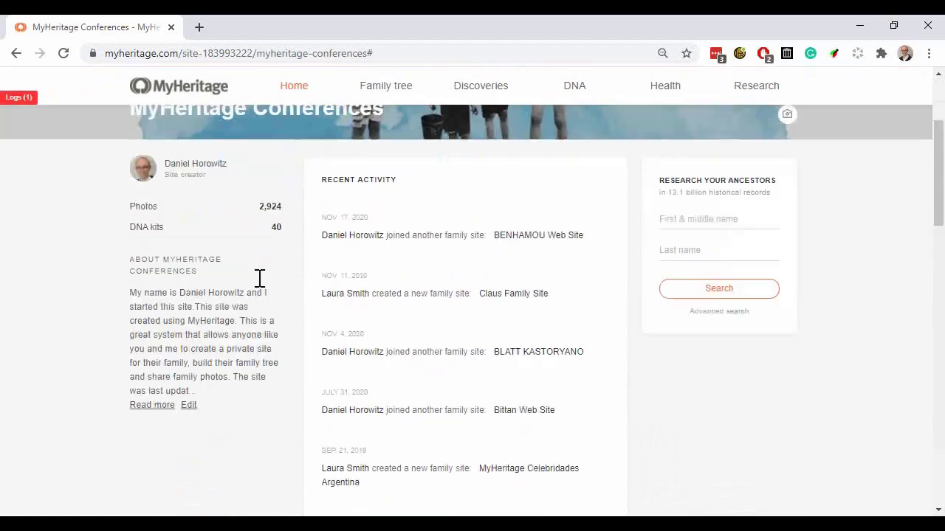
# Visit the site's family tree page, browse its photo collection and open the photo IMG_9747.
pyautogui.click(396, 136)
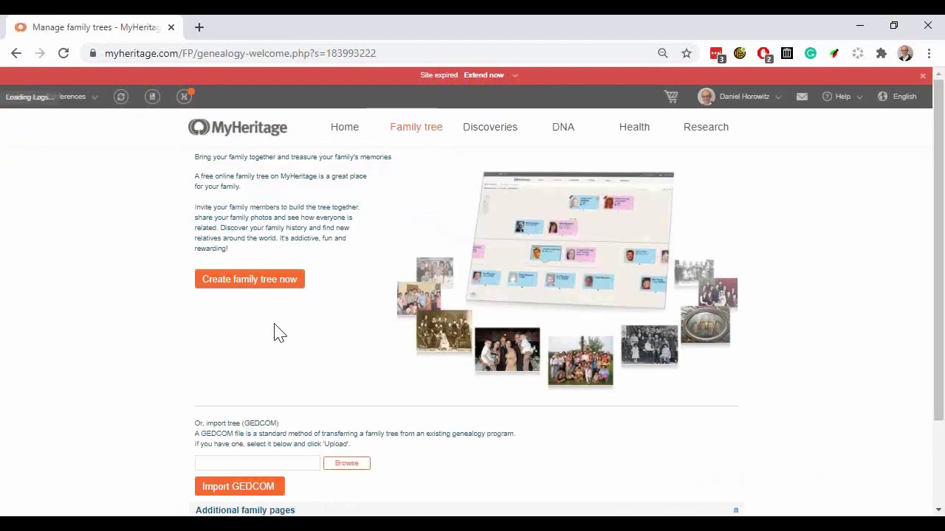
pyautogui.moveTo(417, 127)
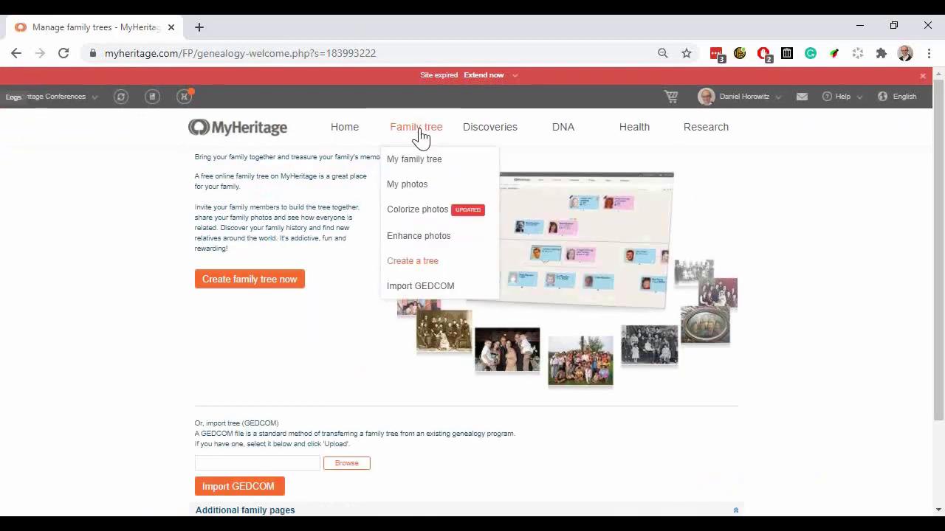
pyautogui.click(406, 188)
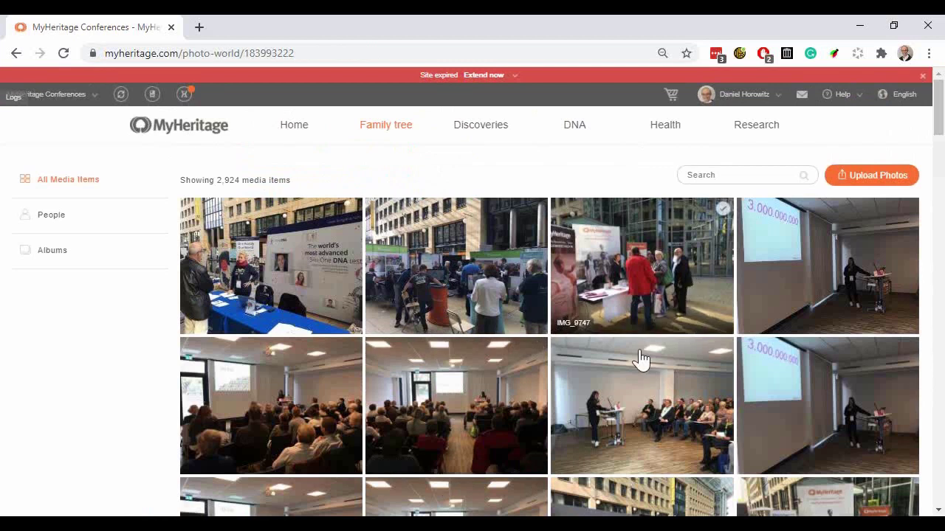
pyautogui.scroll(-3, 632, 373)
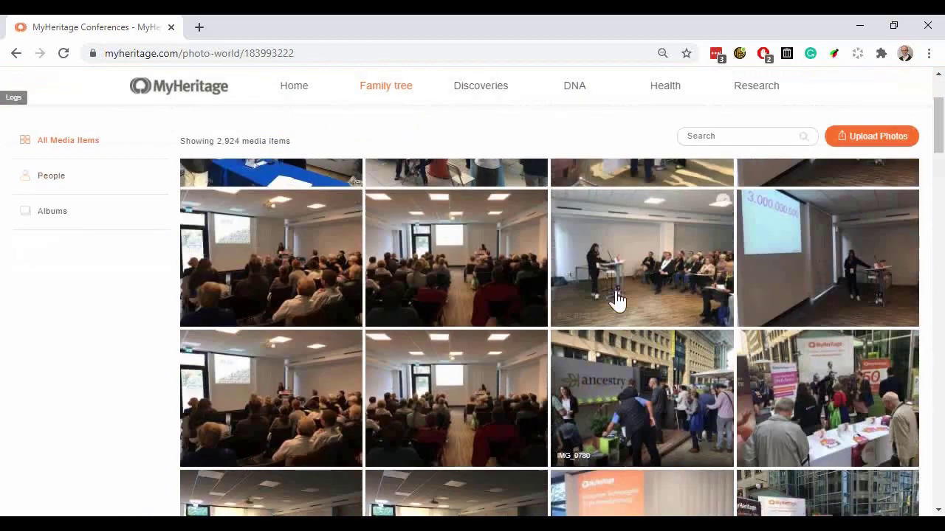
pyautogui.scroll(3, 620, 295)
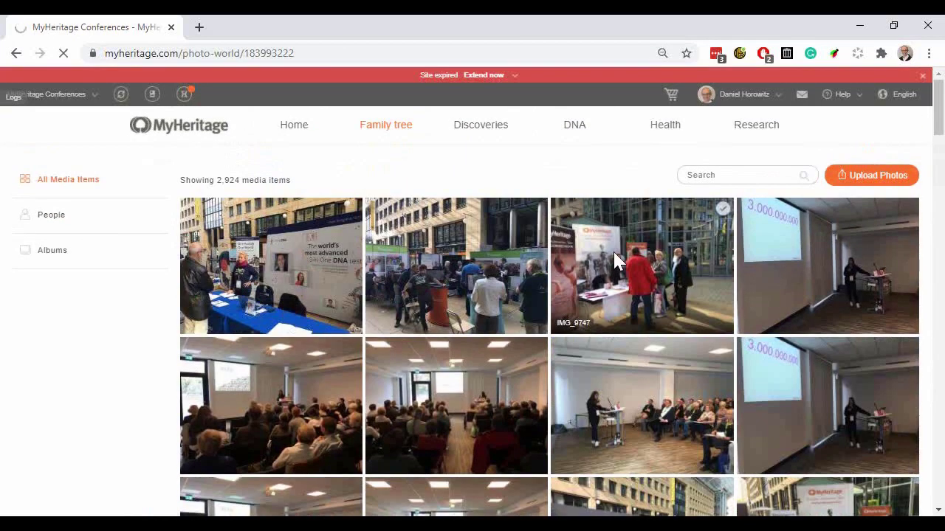
pyautogui.click(614, 260)
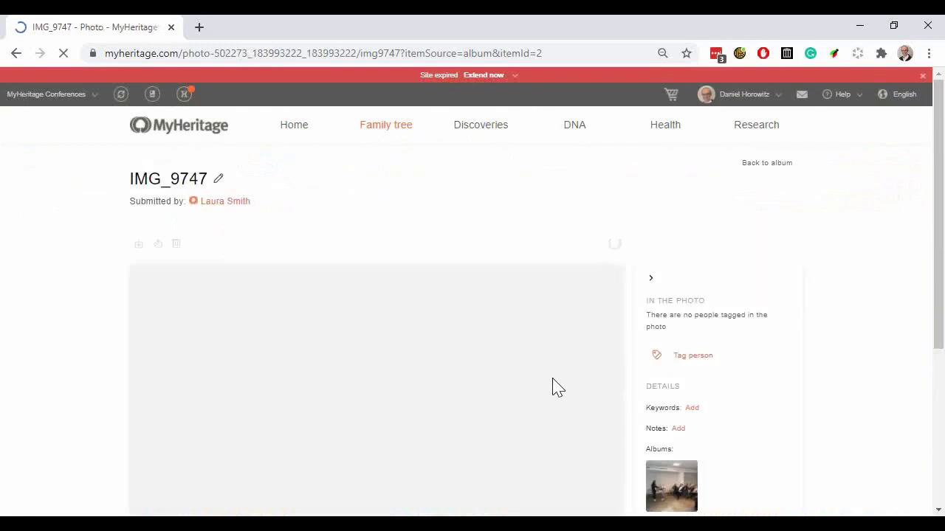
# Look over the page of the photo IMG_9747 and expand the notice about the expired site.
pyautogui.scroll(-1, 555, 365)
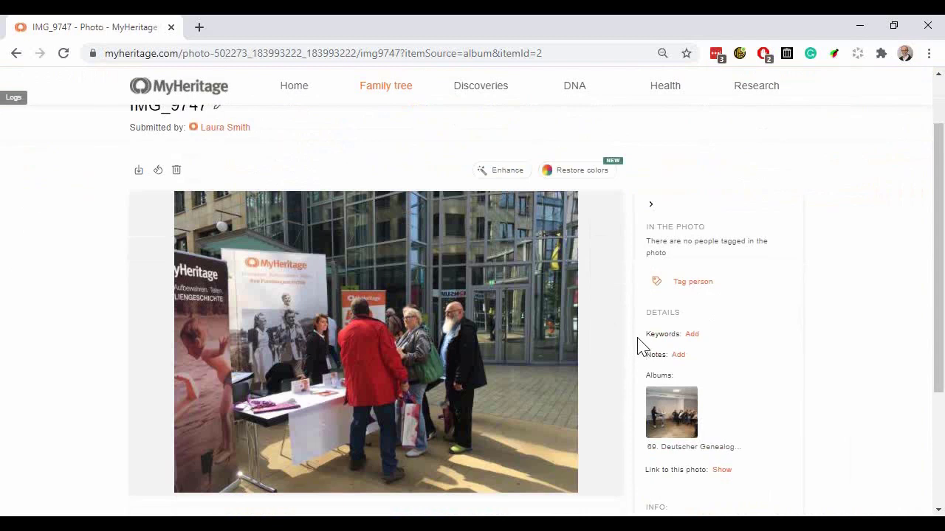
pyautogui.scroll(1, 644, 336)
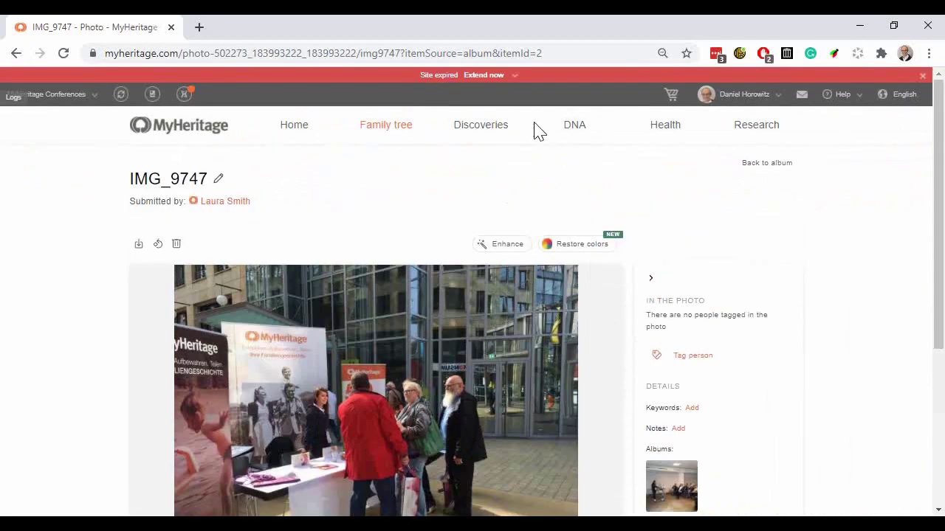
pyautogui.click(516, 76)
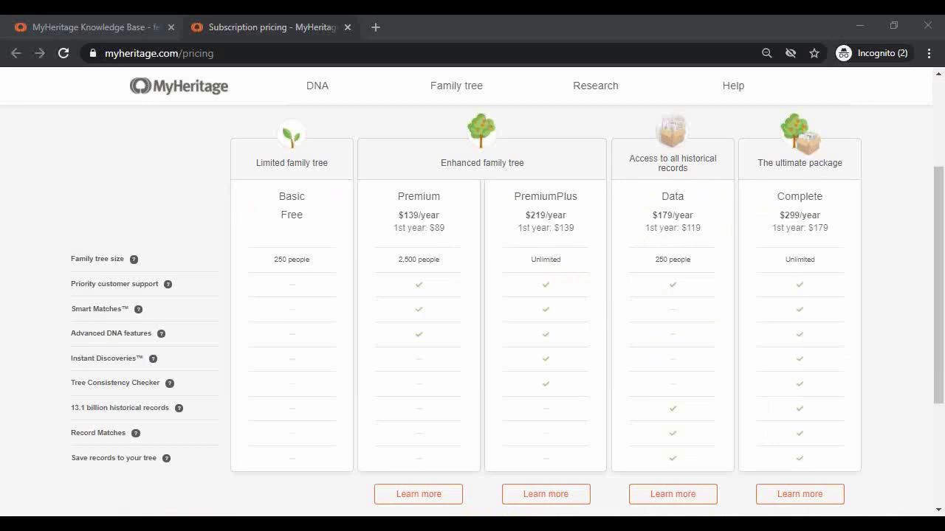
# Leave the subscription plan comparison in the incognito window and bring up the start of the Knowledge Base home page.
pyautogui.click(215, 169)
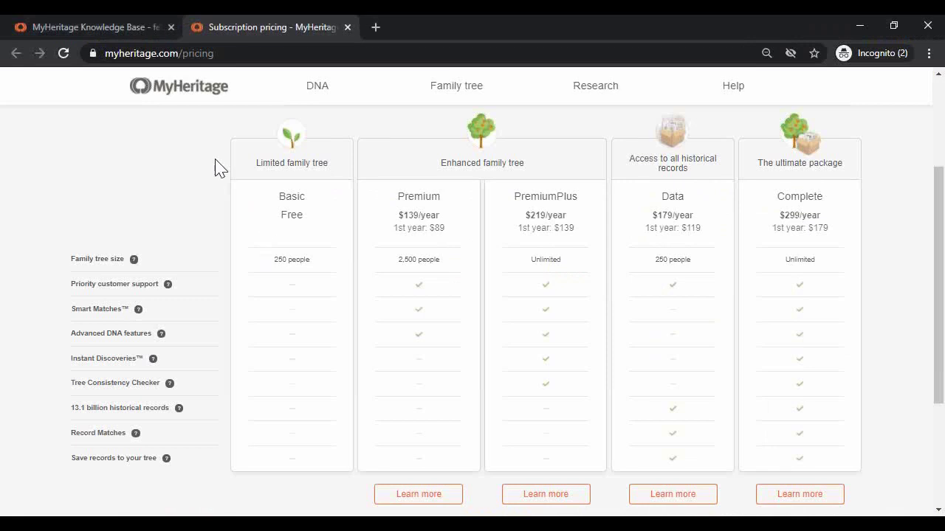
pyautogui.click(83, 31)
pyautogui.scroll(15, 519, 376)
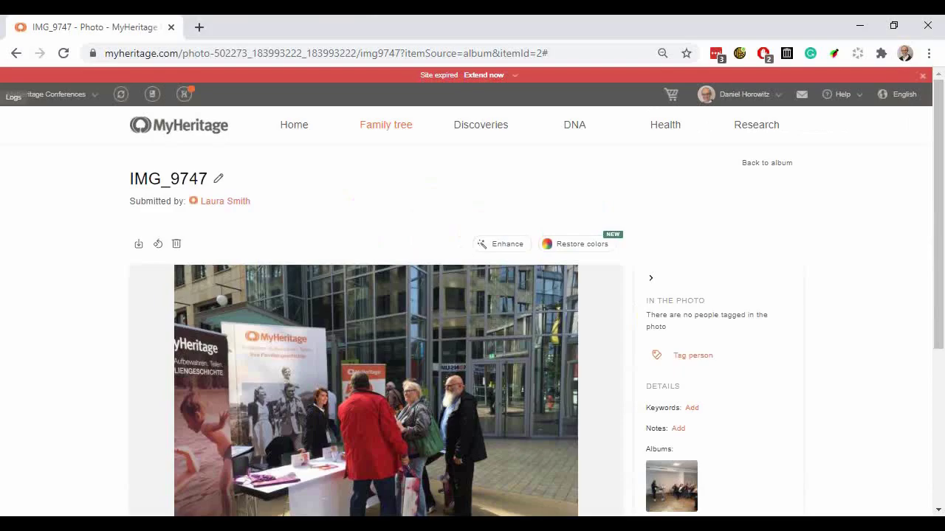
# Switch from the MyHeritage Conferences site to the DYDO family site and show where its DNA kits are managed.
pyautogui.click(96, 99)
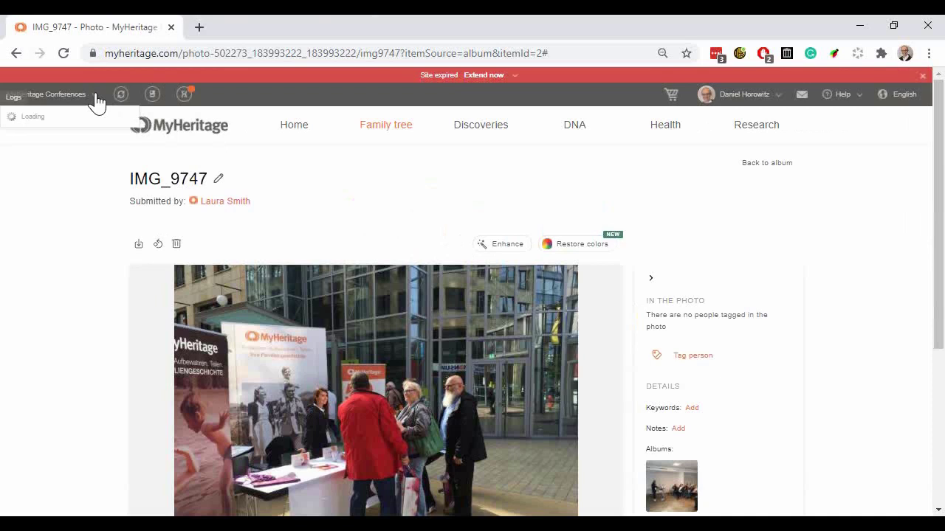
pyautogui.click(39, 120)
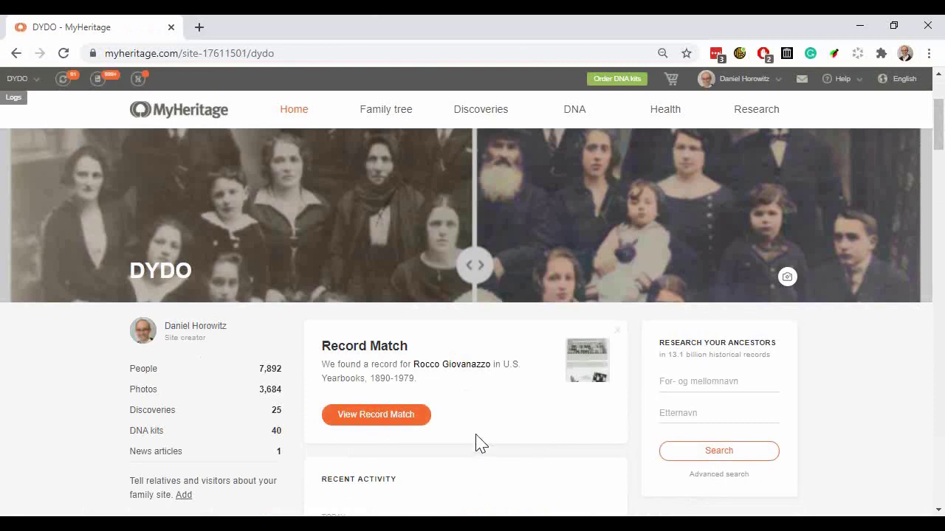
pyautogui.moveTo(595, 118)
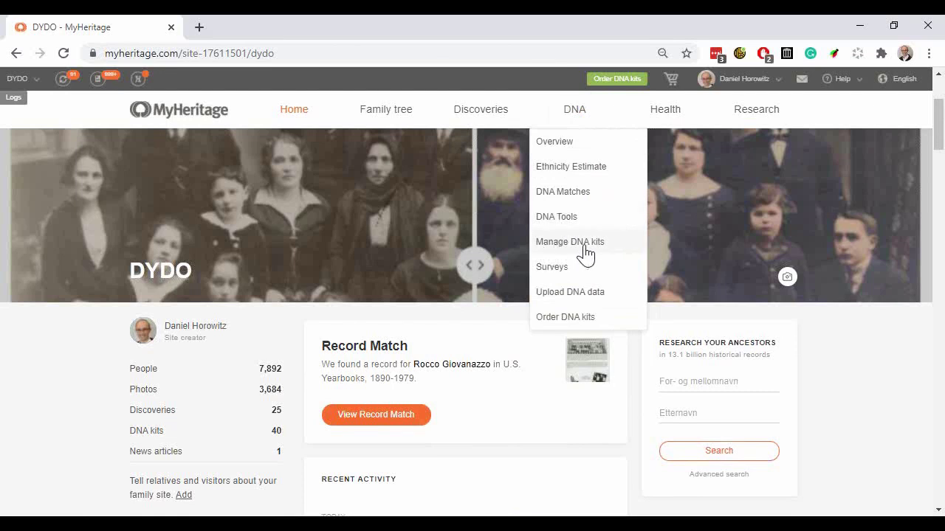
# Search the Help Center for "assign" and open the article "How do I assign a DNA kit to someone else?".
pyautogui.moveTo(840, 87)
pyautogui.click(839, 104)
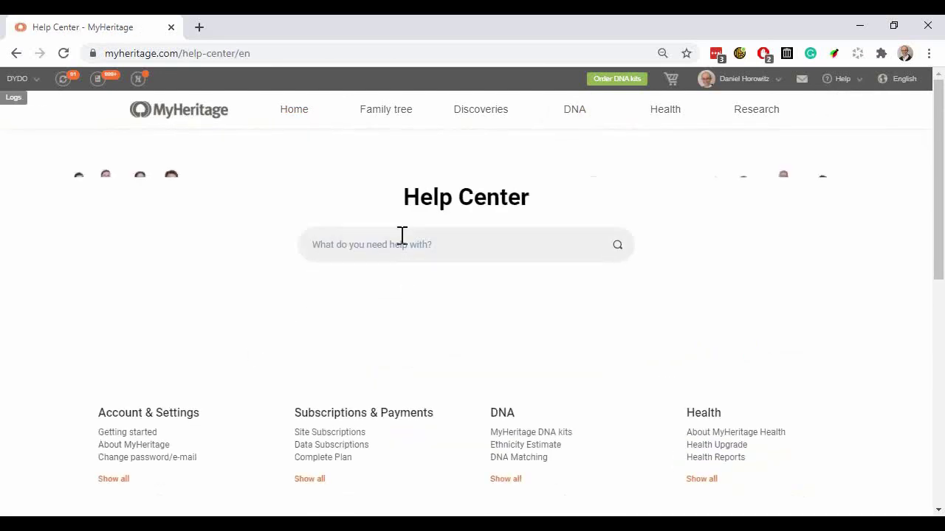
pyautogui.click(407, 246)
pyautogui.write('assign')
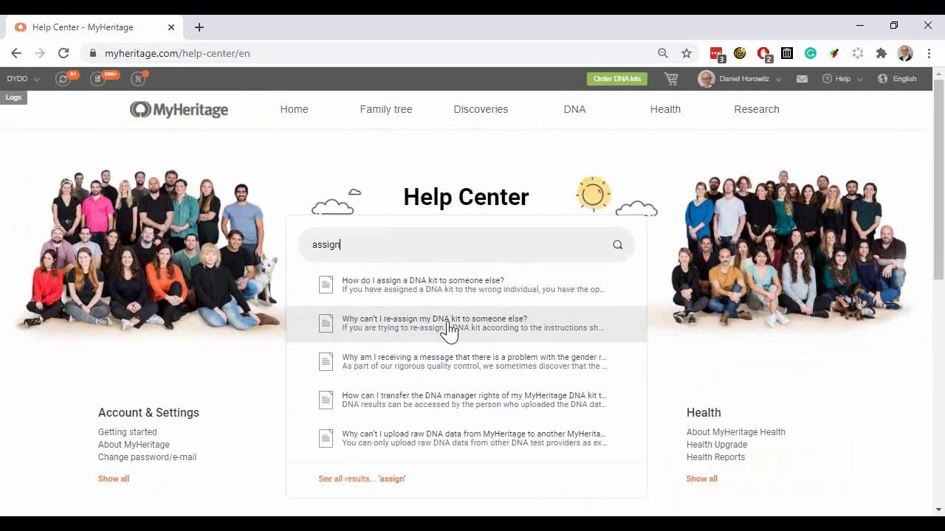
pyautogui.click(444, 289)
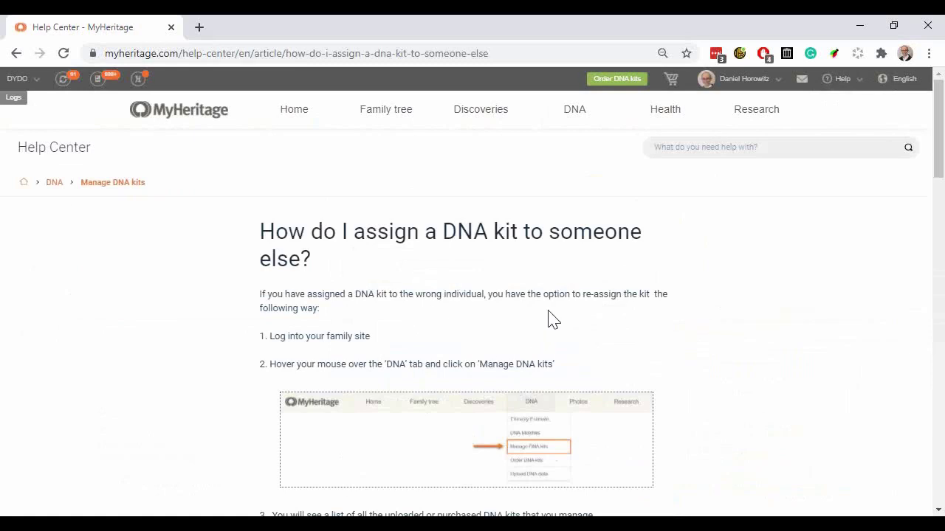
# Read the article's instructions for finding the managed DNA kits and choosing to re-assign one to a different person.
pyautogui.scroll(-4, 553, 319)
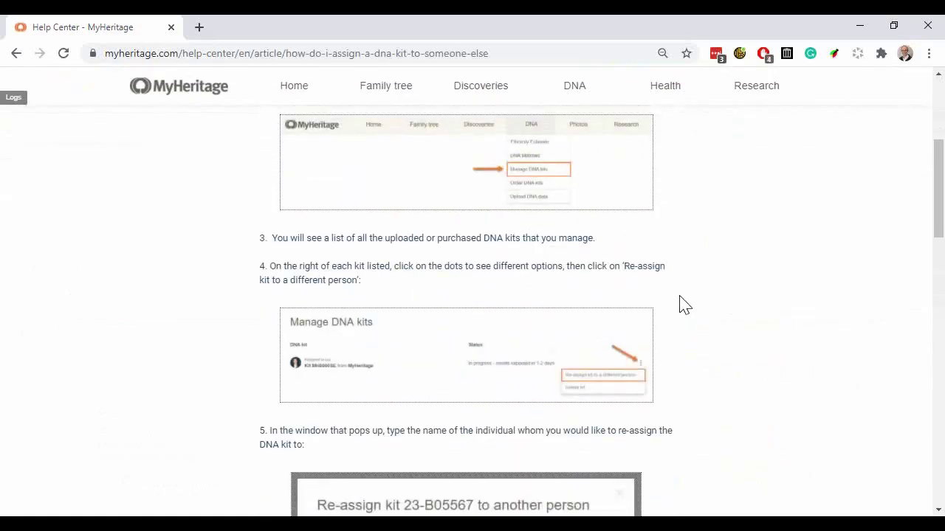
pyautogui.scroll(4, 679, 304)
pyautogui.scroll(-1, 682, 375)
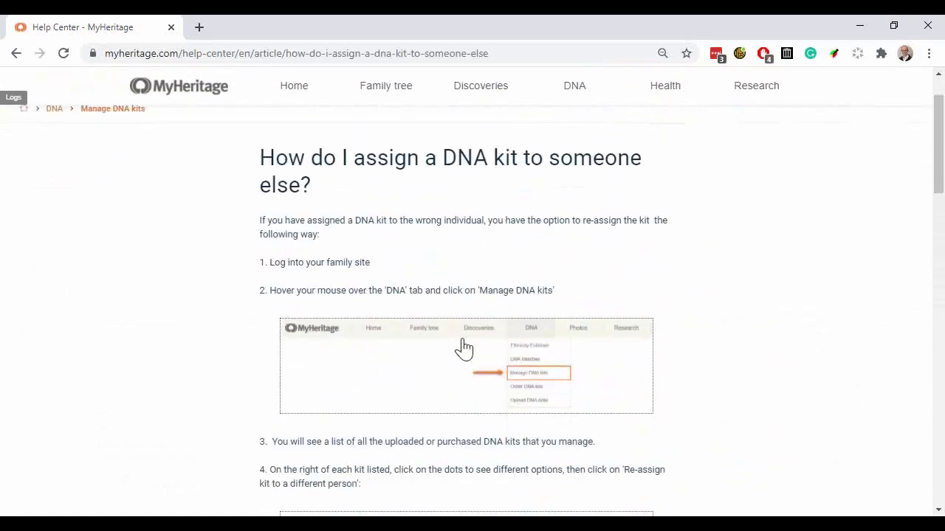
pyautogui.scroll(-1, 543, 373)
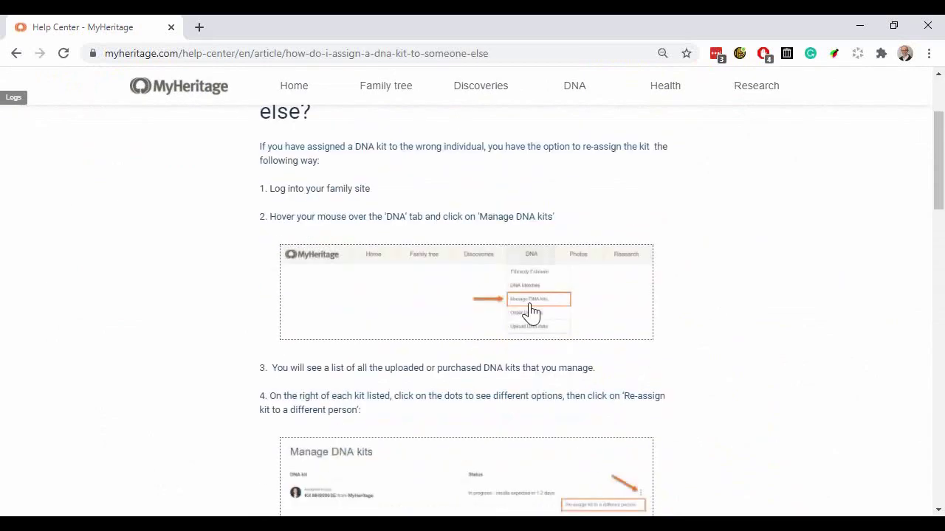
pyautogui.scroll(-2, 531, 318)
pyautogui.scroll(-1, 587, 353)
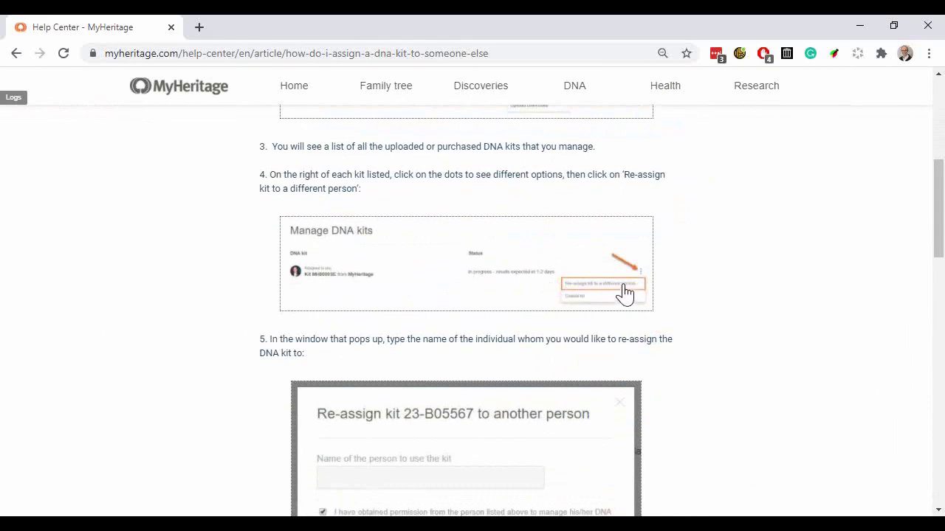
pyautogui.scroll(-1, 623, 289)
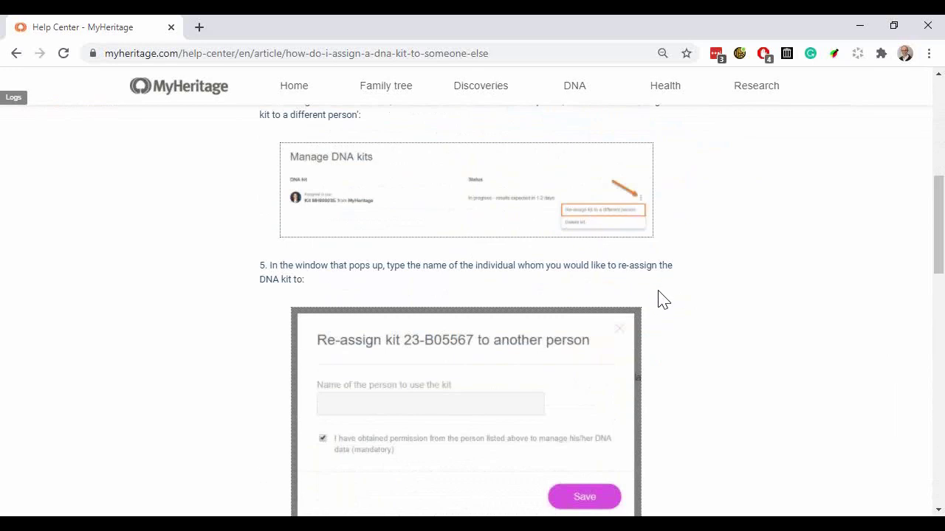
# Read the article's instructions for naming the kit's new person, including someone who is not in the family tree.
pyautogui.scroll(-1, 658, 289)
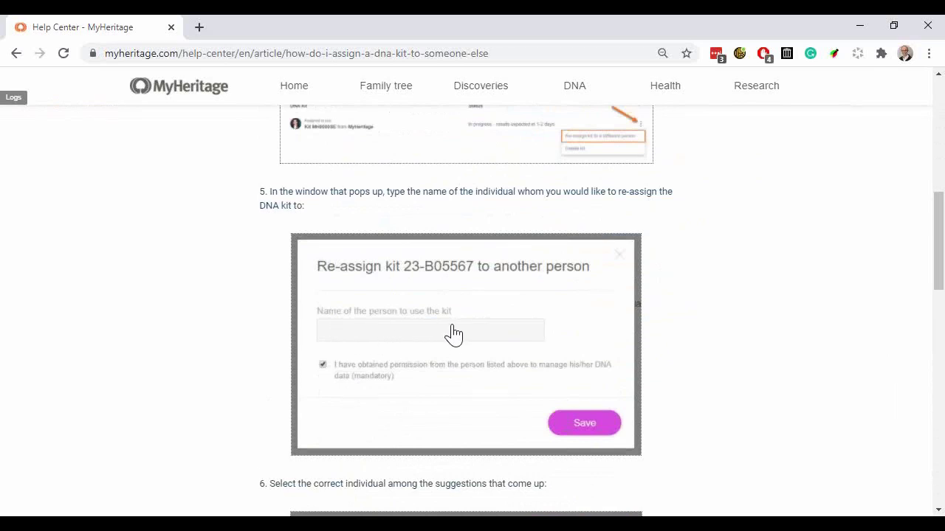
pyautogui.scroll(-4, 452, 335)
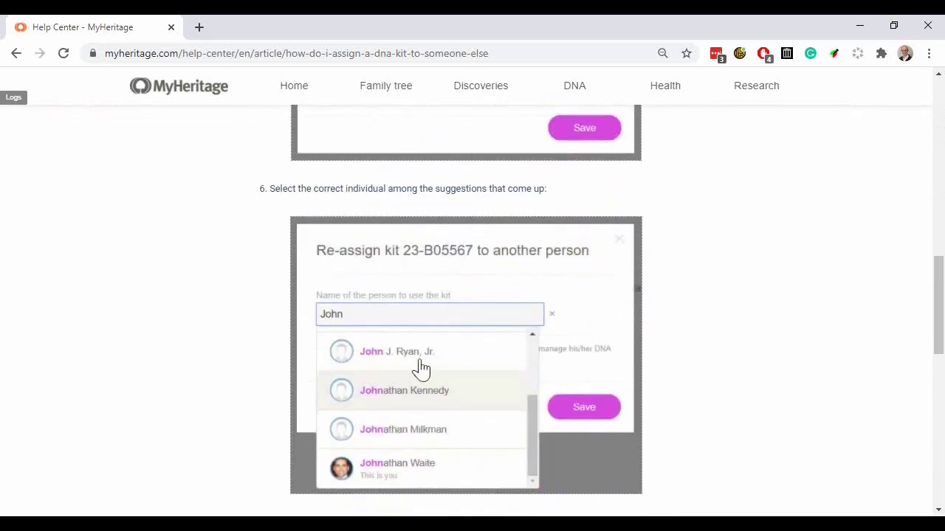
pyautogui.scroll(-1, 419, 430)
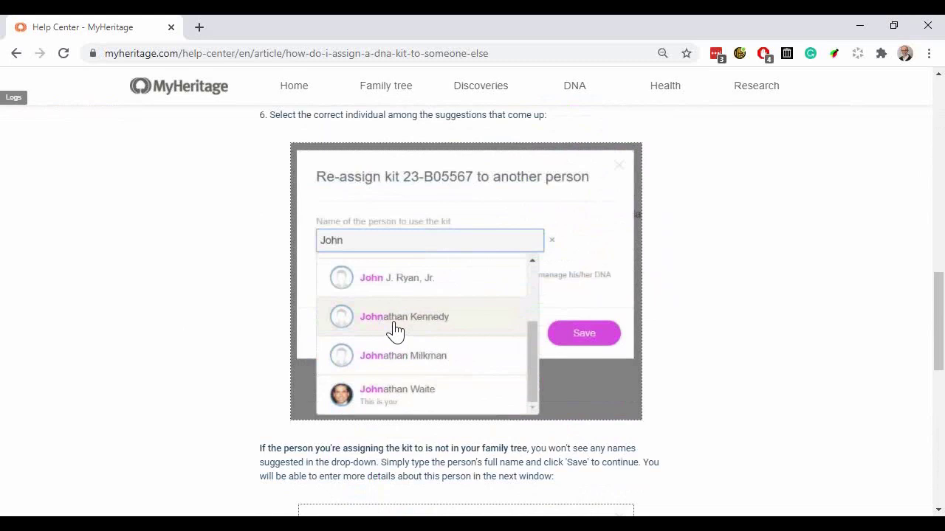
pyautogui.scroll(-3, 395, 332)
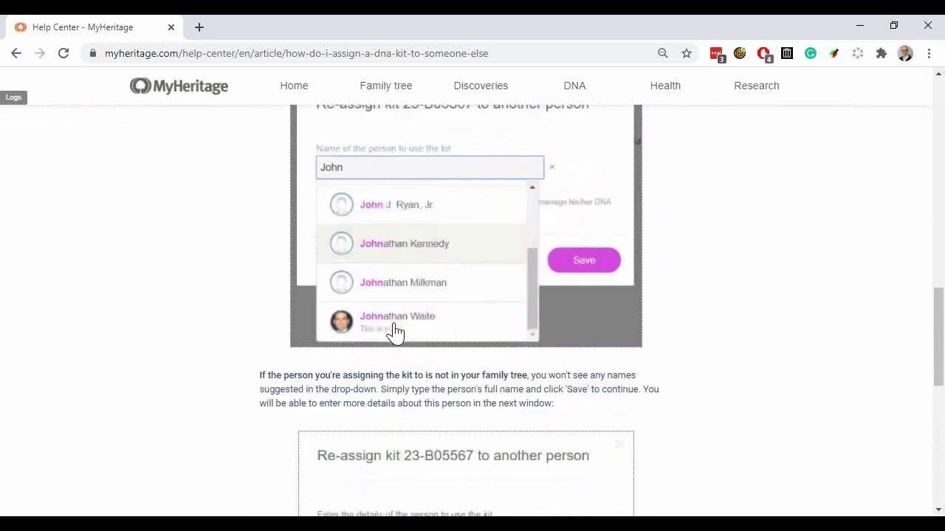
pyautogui.scroll(-5, 394, 332)
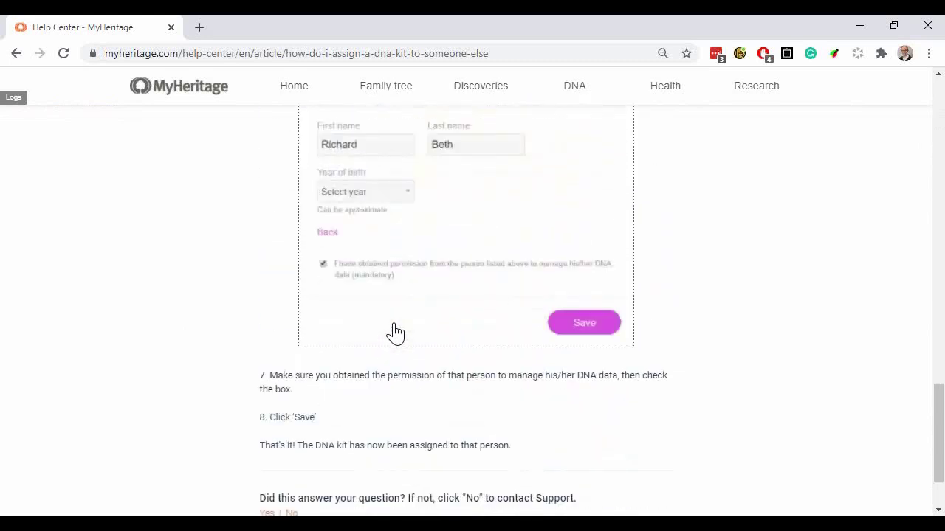
pyautogui.scroll(2, 395, 333)
pyautogui.scroll(2, 395, 333)
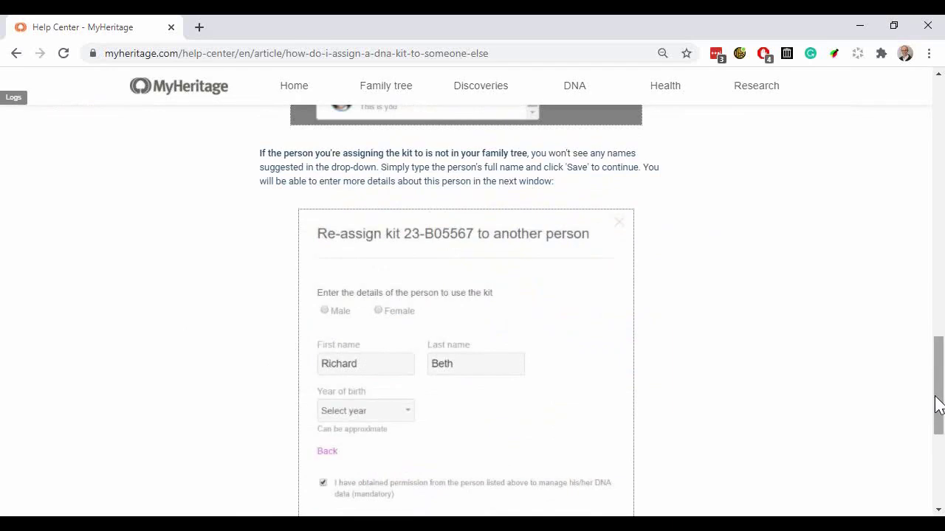
# Open the DYDO site's family tree in family view and look over the closest relatives.
pyautogui.click(374, 94)
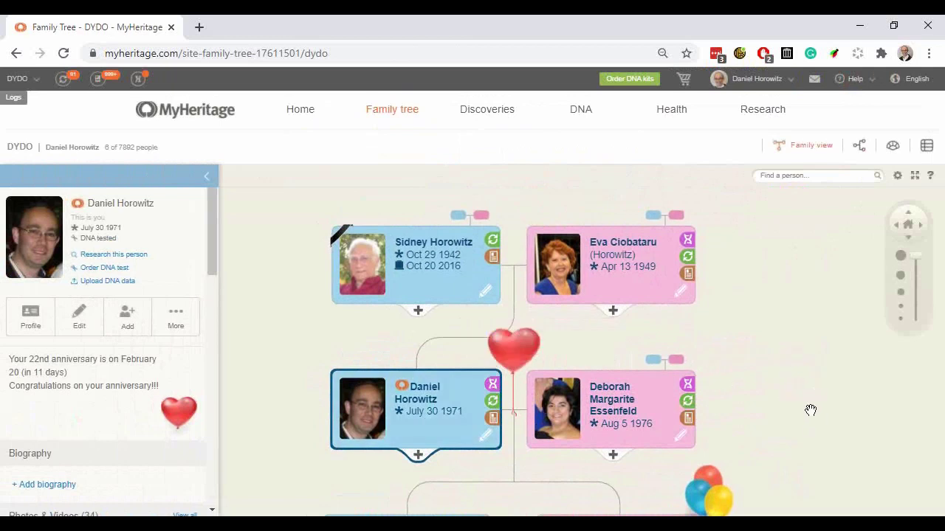
pyautogui.moveTo(809, 408)
pyautogui.mouseDown()
pyautogui.moveTo(807, 363)
pyautogui.moveTo(809, 397)
pyautogui.mouseUp()
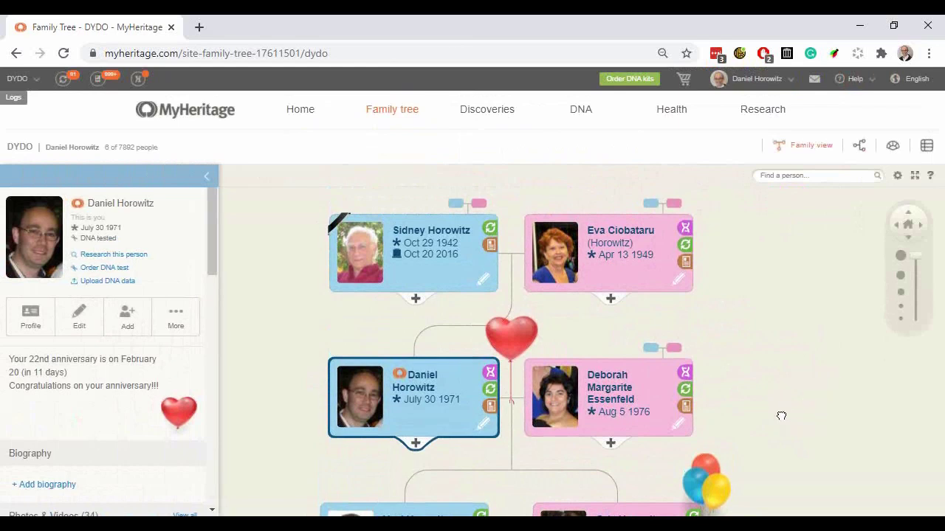
pyautogui.moveTo(781, 416)
pyautogui.mouseDown()
pyautogui.moveTo(780, 448)
pyautogui.moveTo(787, 422)
pyautogui.mouseUp()
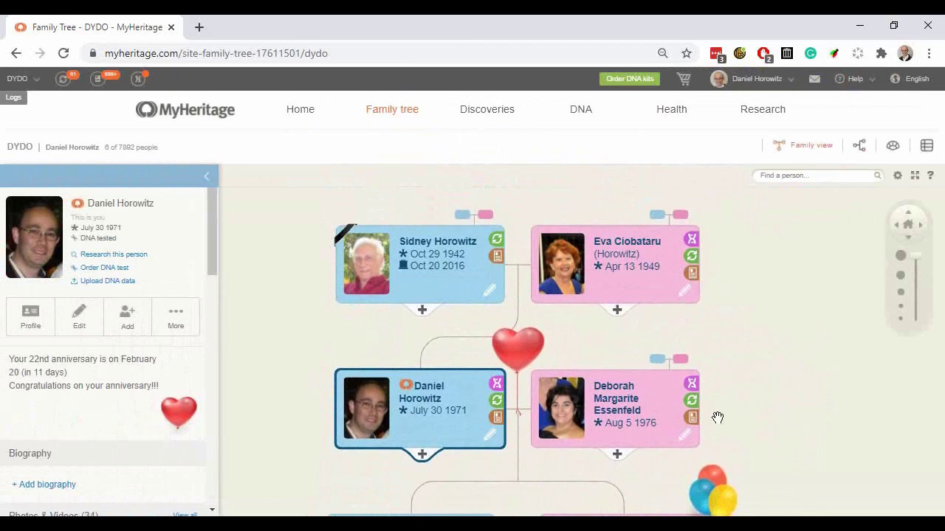
# Switch to the incognito browser window, show the subscription pricing comparison and return to the Knowledge Base page.
pyautogui.click(391, 526)
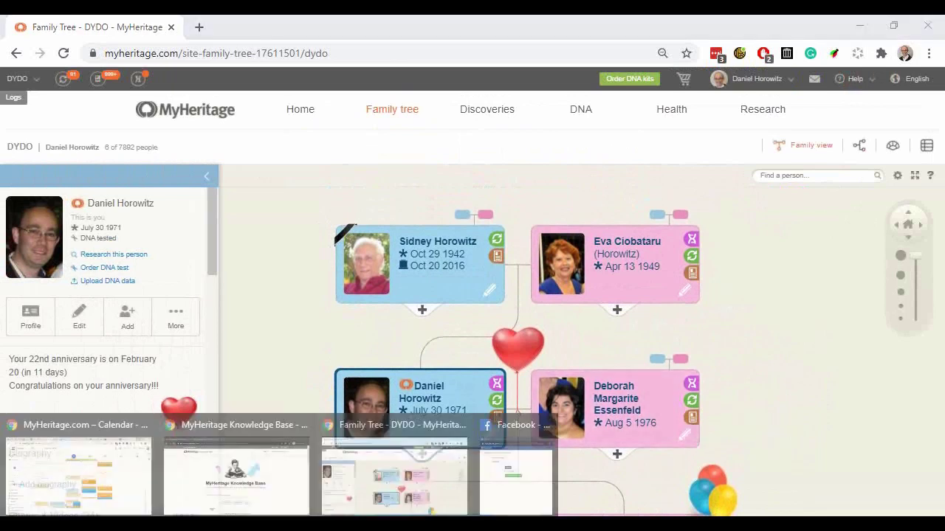
pyautogui.click(382, 487)
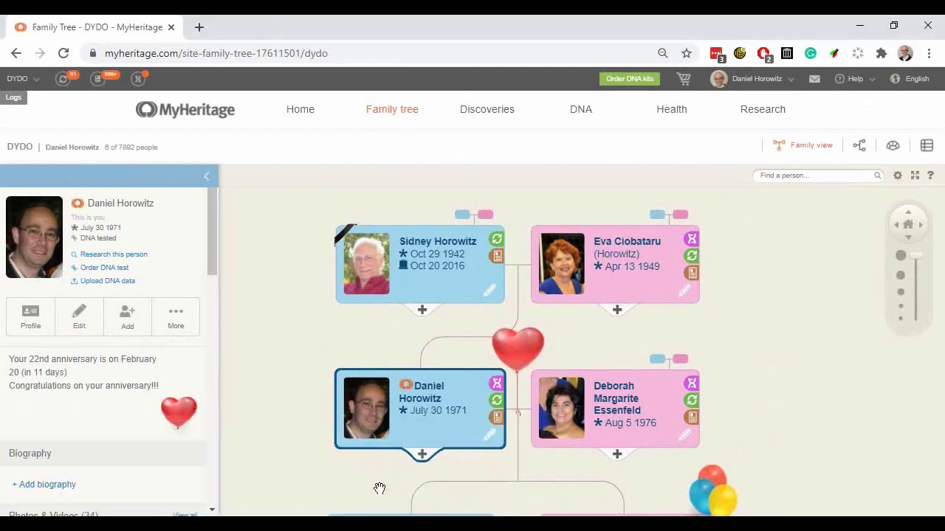
pyautogui.click(391, 526)
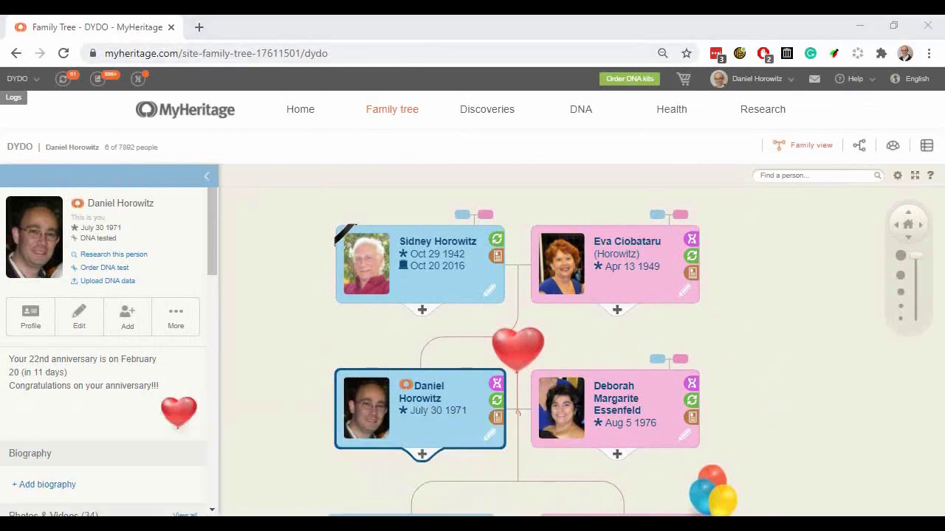
pyautogui.click(280, 479)
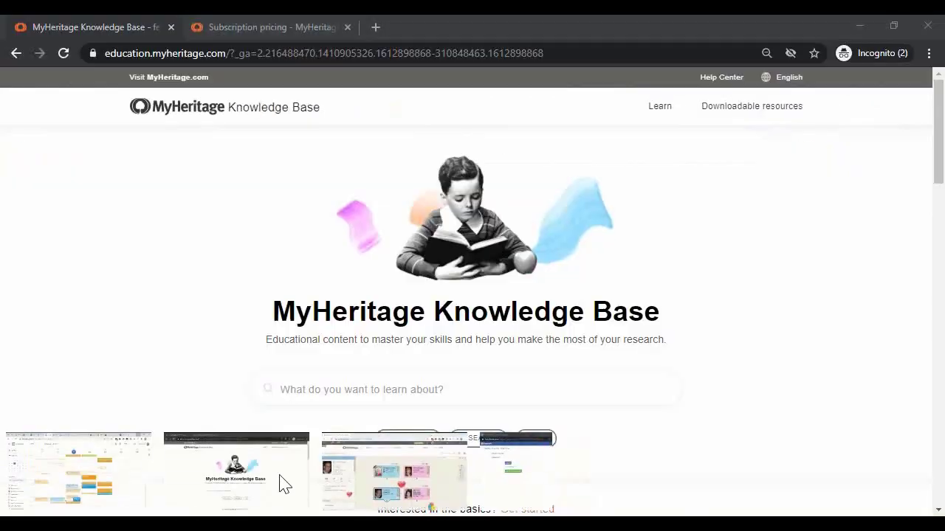
pyautogui.click(250, 29)
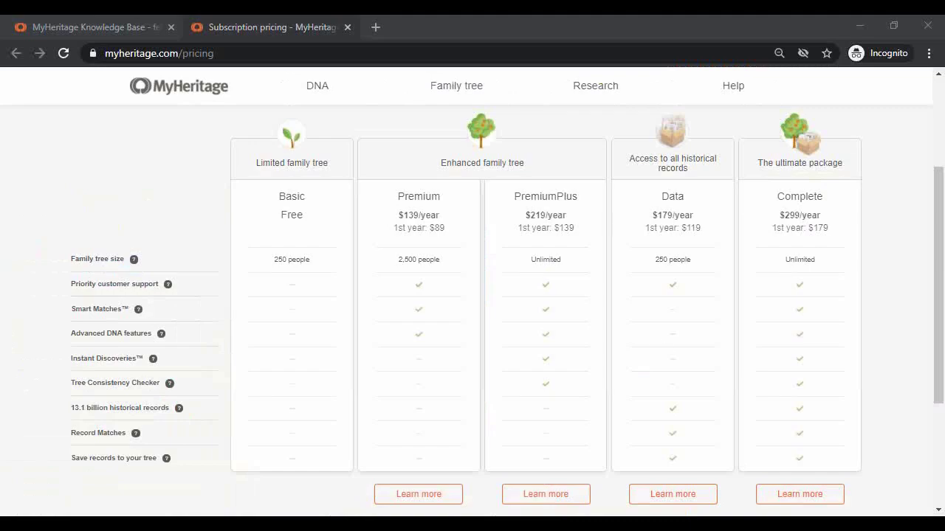
pyautogui.click(52, 28)
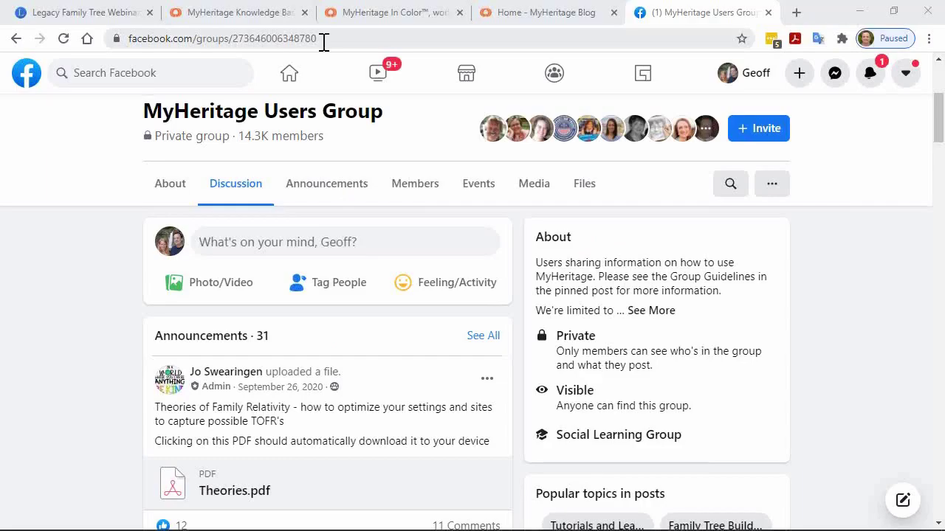
# Point out the web address of the MyHeritage Users Group on Facebook by selecting it.
pyautogui.click(323, 38)
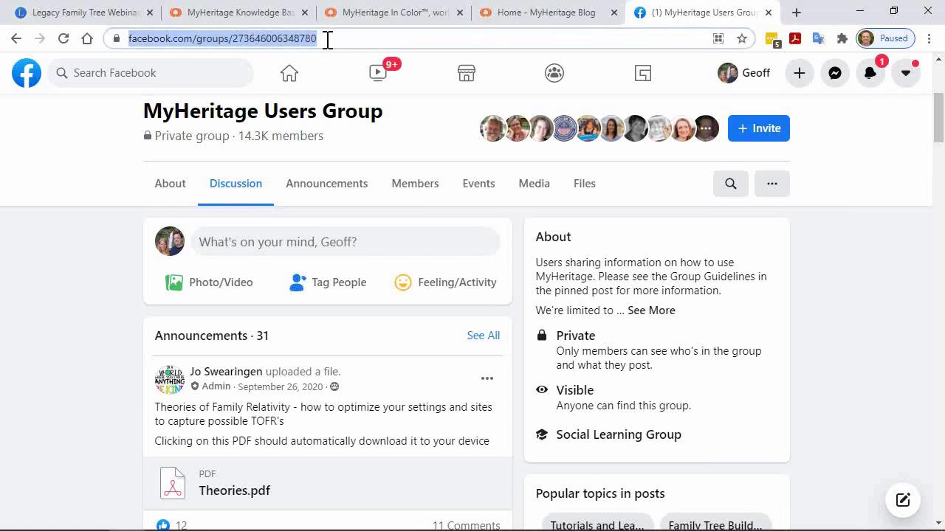
pyautogui.click(326, 39)
pyautogui.tripleClick(361, 38)
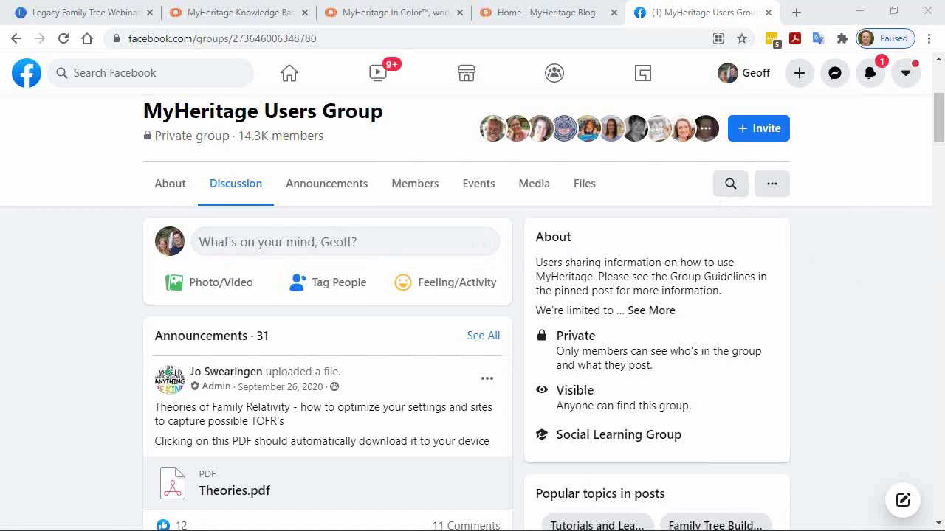
# Switch to the slide presentation and go back to its title slide.
pyautogui.hotkey('alt', 'Tab')
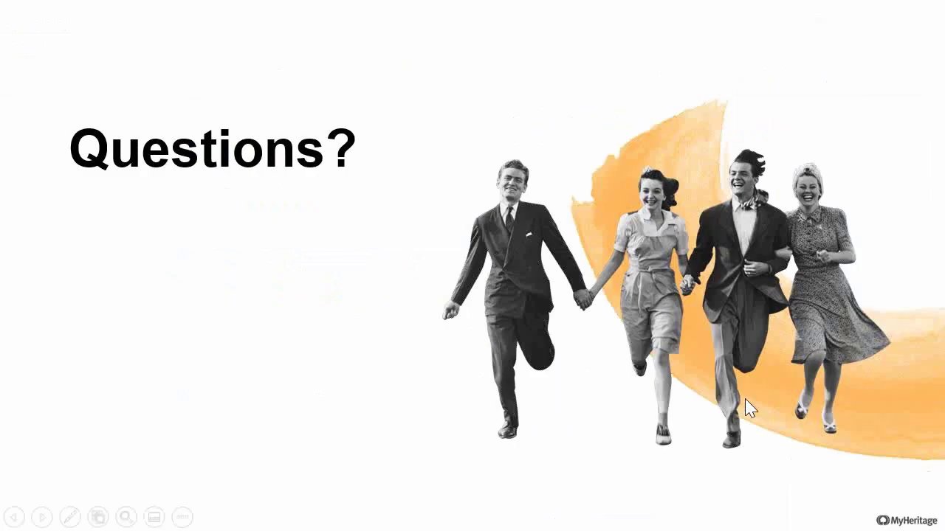
pyautogui.press('Home')
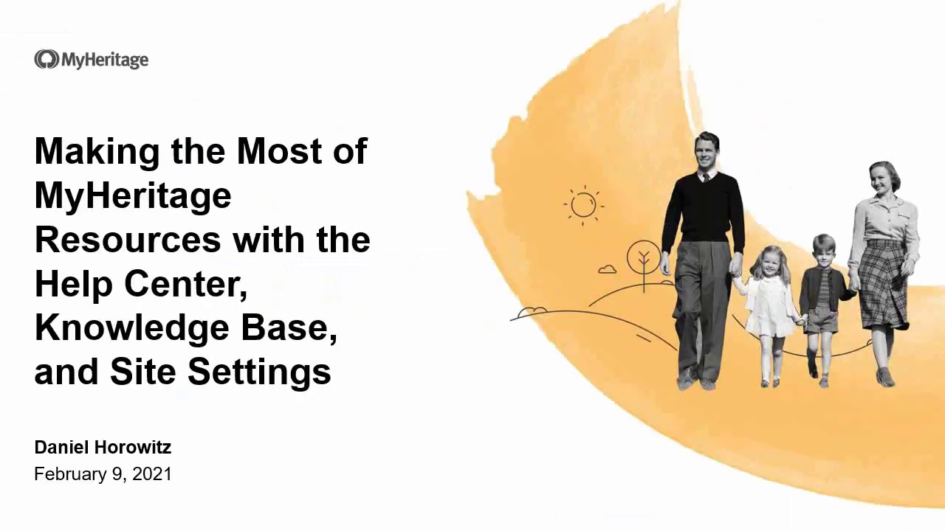